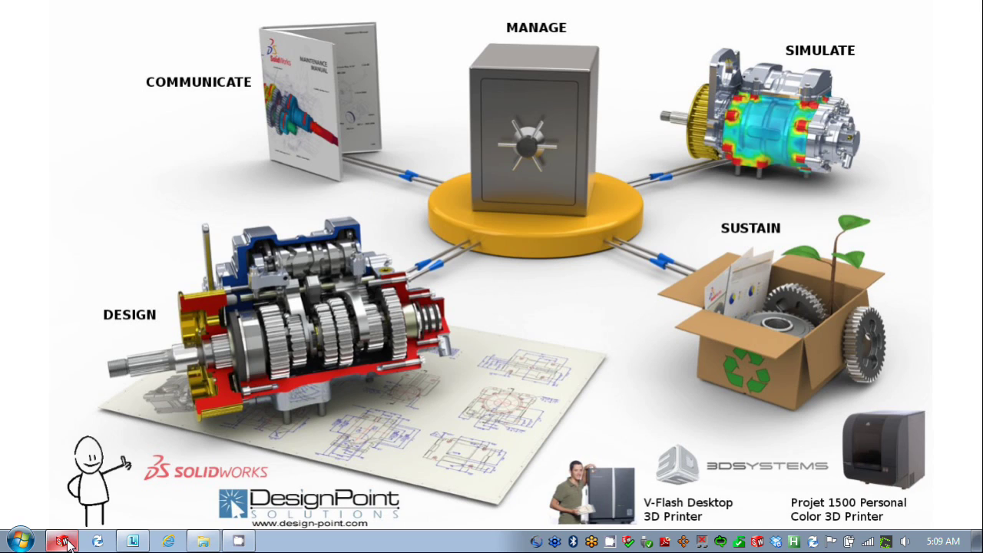
Restore the SolidWorks window from the Windows taskbar
left_click(61, 541)
Create a new part document from the Part template
left_click(247, 11)
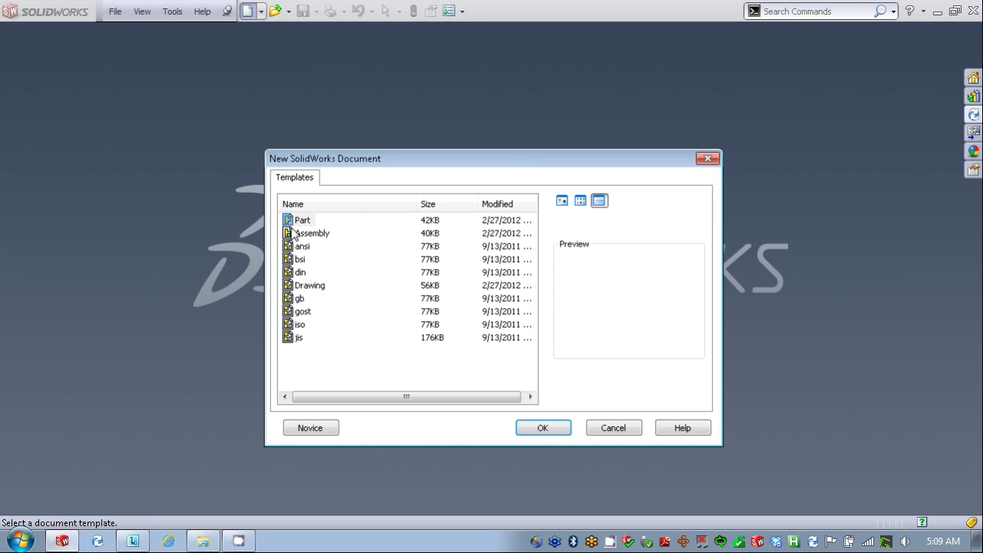
left_click(301, 220)
left_click(543, 436)
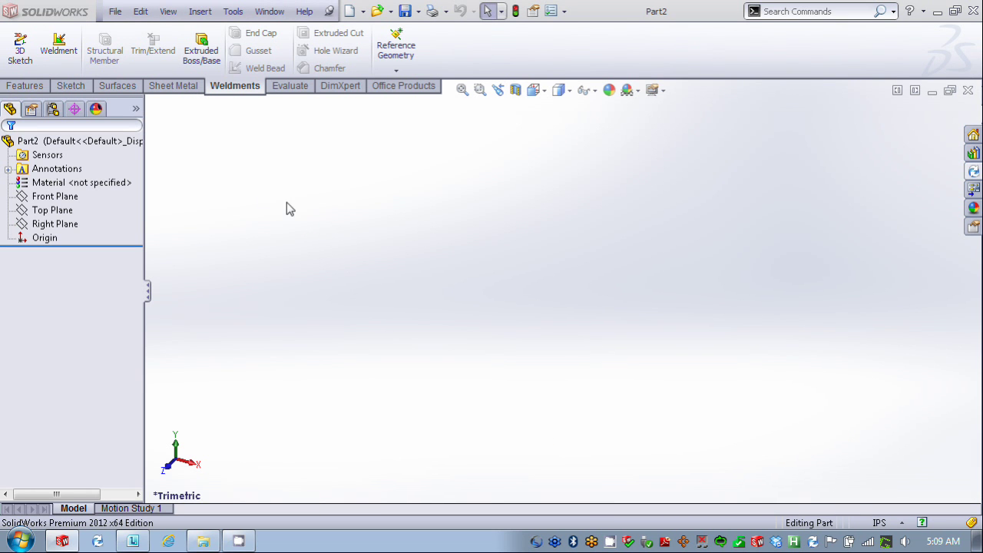
Draw a center rectangle on the Front Plane centred on the origin, then start Smart Dimension
left_click(72, 85)
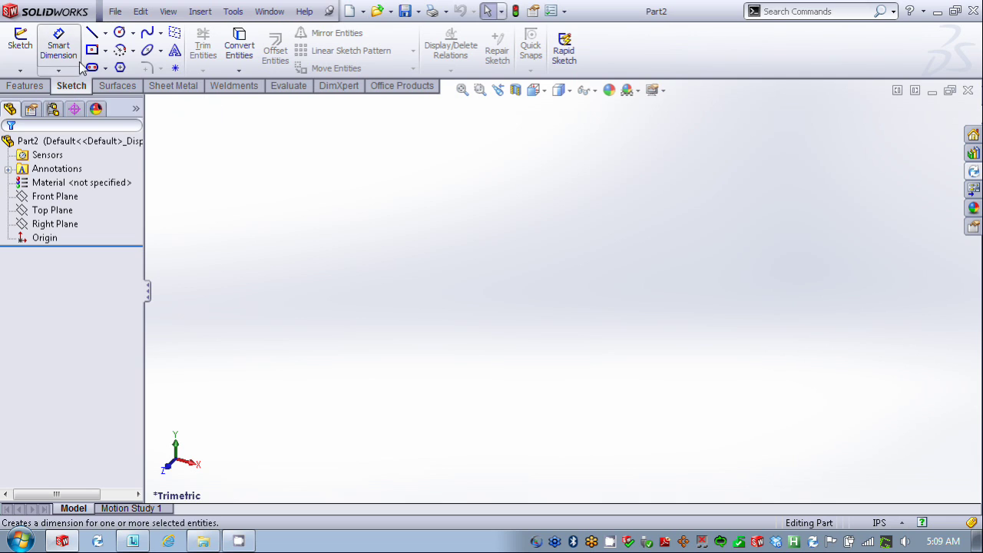
left_click(92, 50)
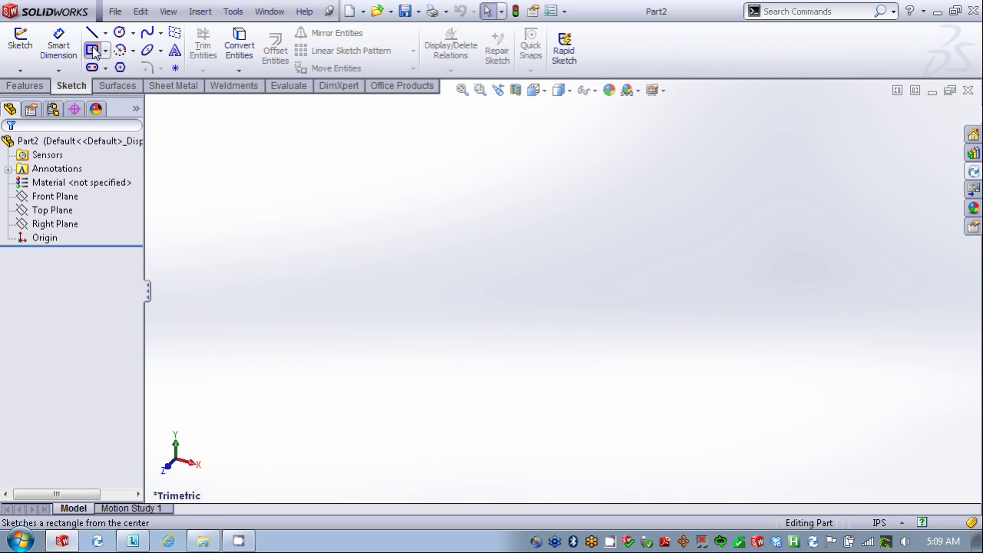
left_click(421, 170)
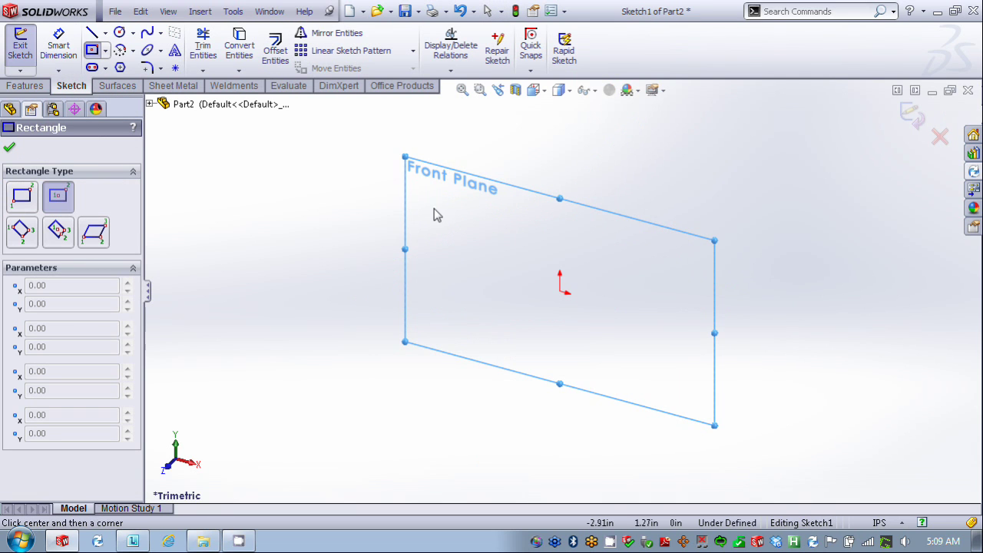
left_click(560, 292)
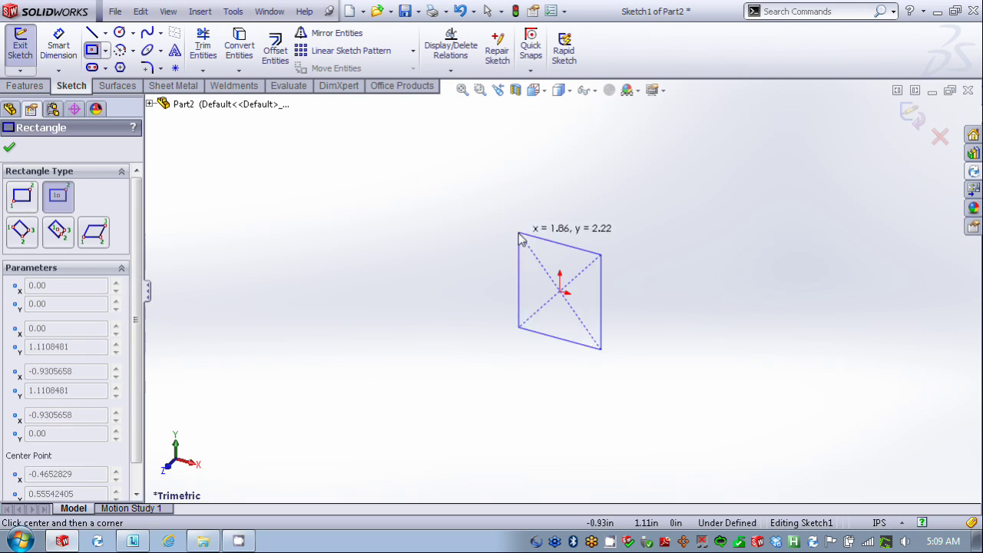
left_click(488, 173)
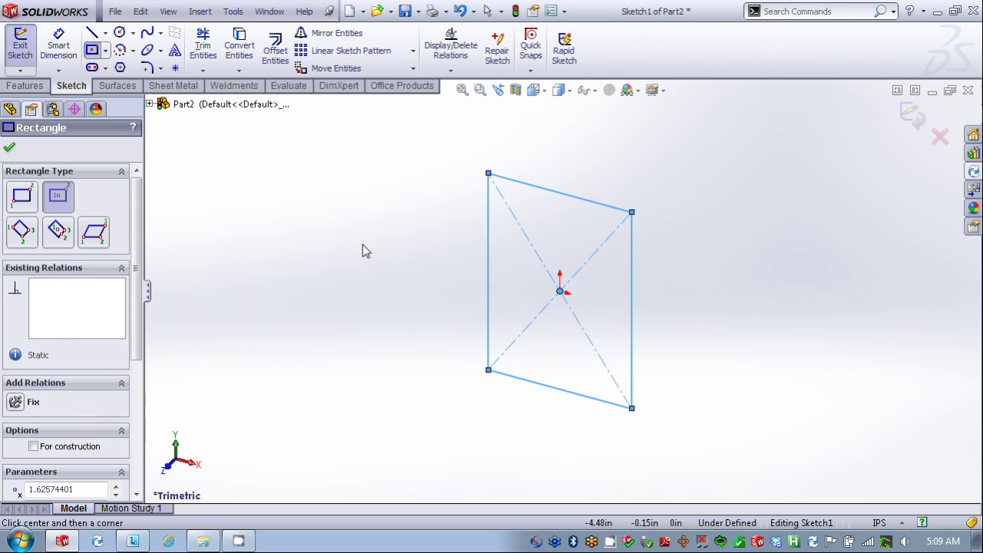
right_click(282, 227)
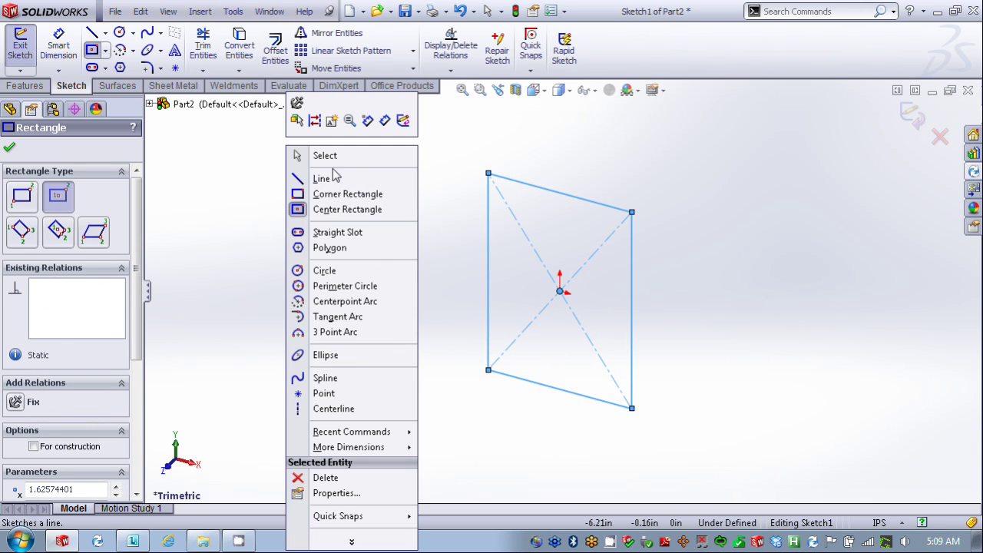
left_click(386, 130)
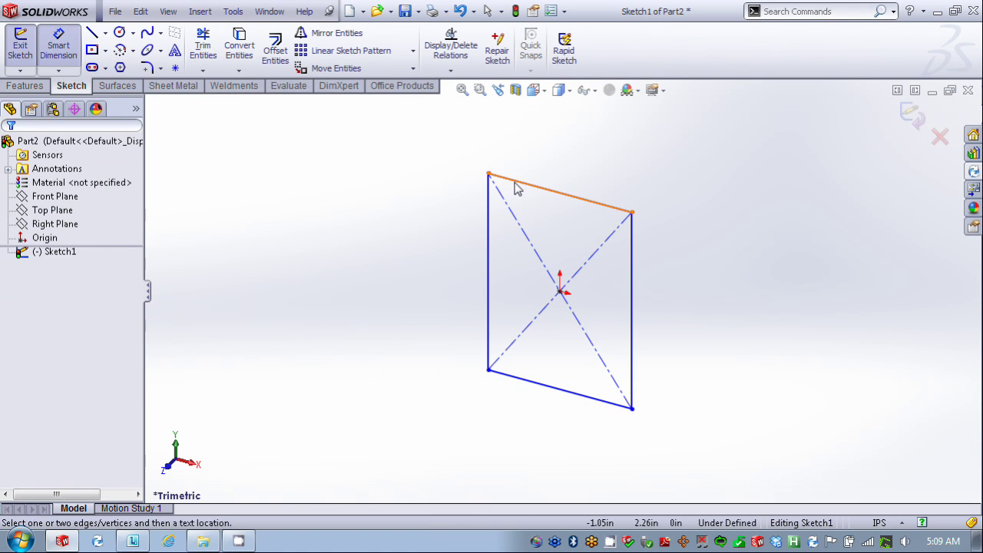
Dimension the rectangle's top edge to 3 in and right edge to 4 in, then exit Sketch1
left_click(518, 185)
left_click(550, 155)
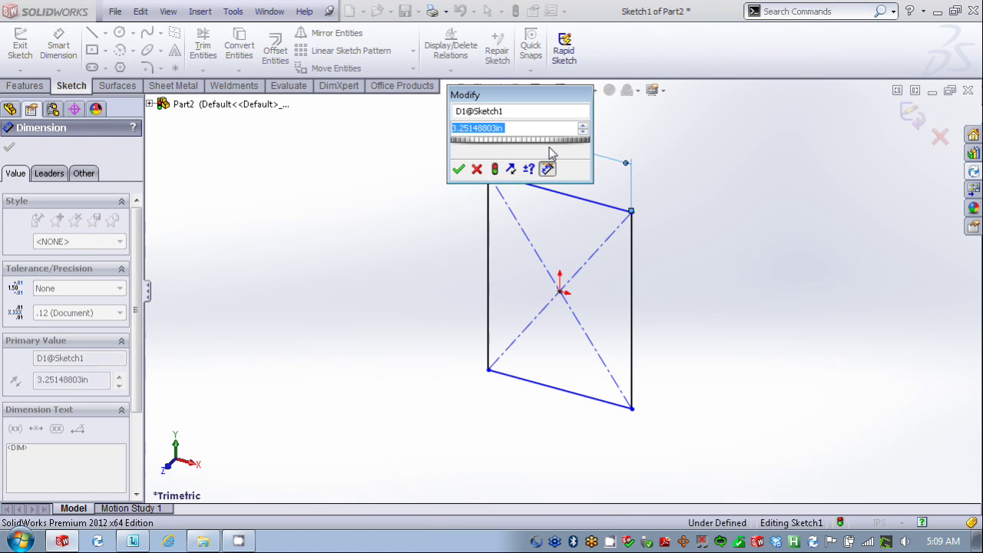
type("3")
key("Return")
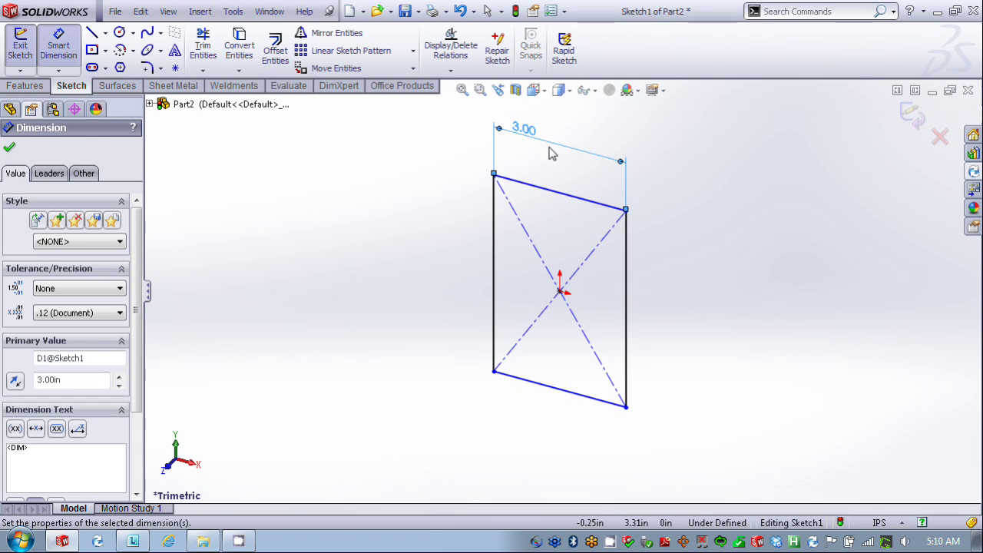
left_click(625, 224)
left_click(664, 239)
type("4")
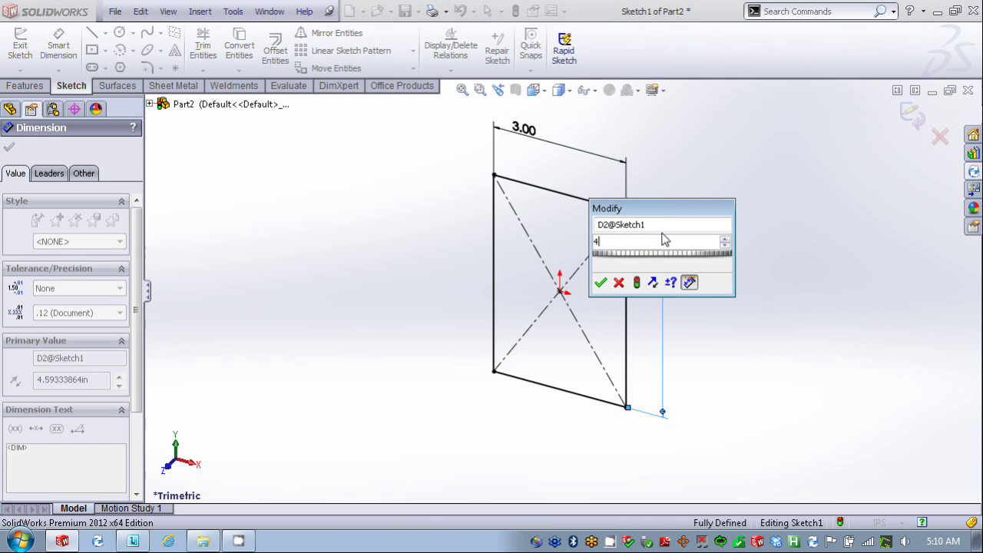
key("Return")
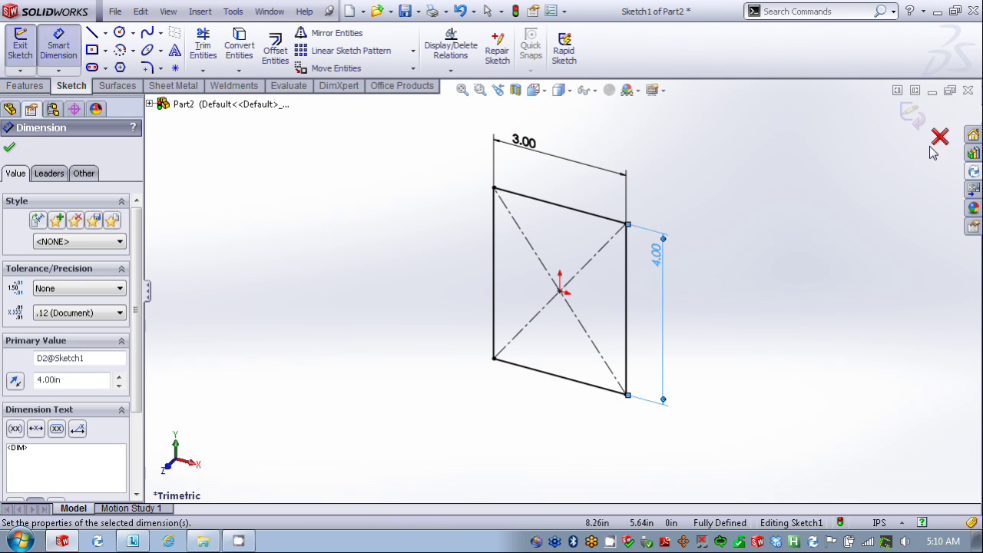
left_click(917, 126)
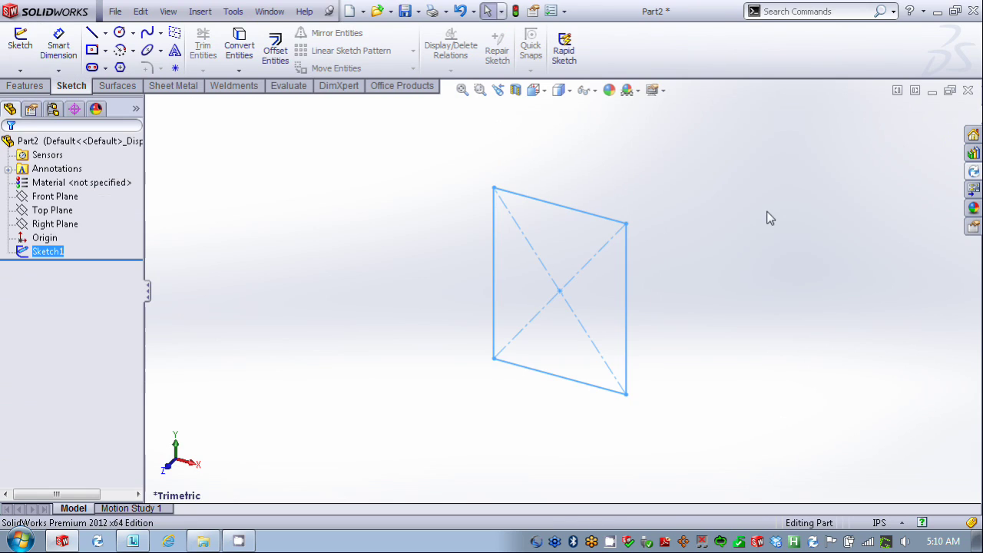
left_click(426, 215)
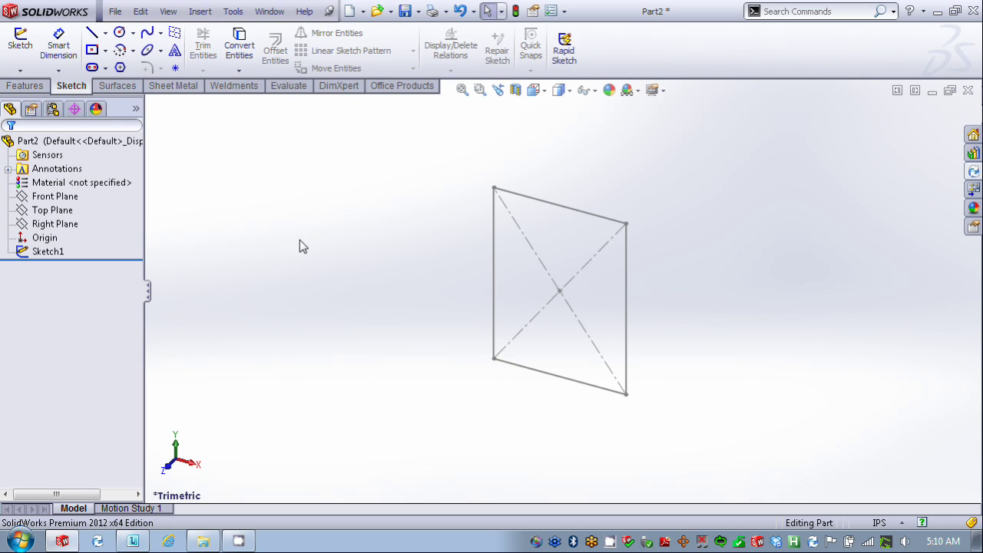
Open System Options at the File Locations page
left_click(233, 11)
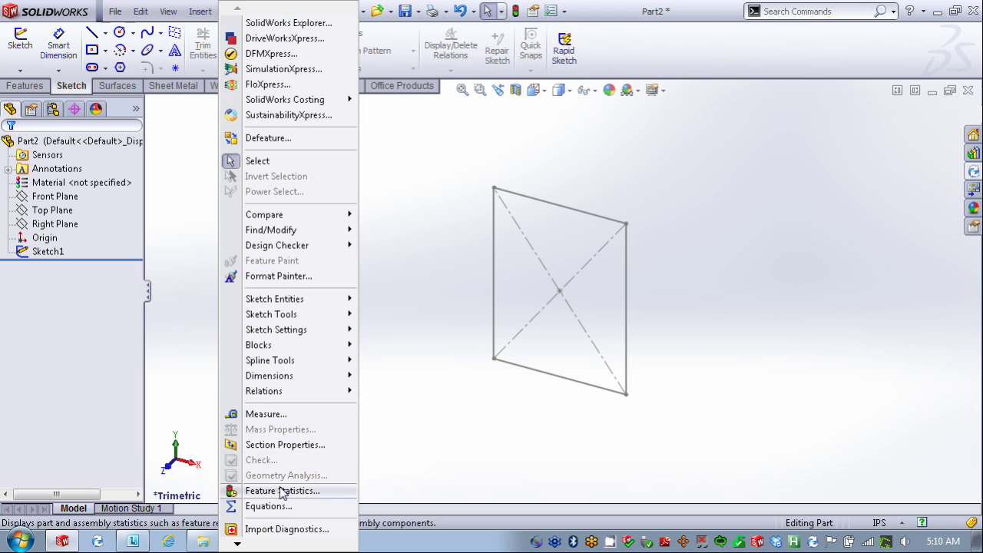
mouse_move(275, 546)
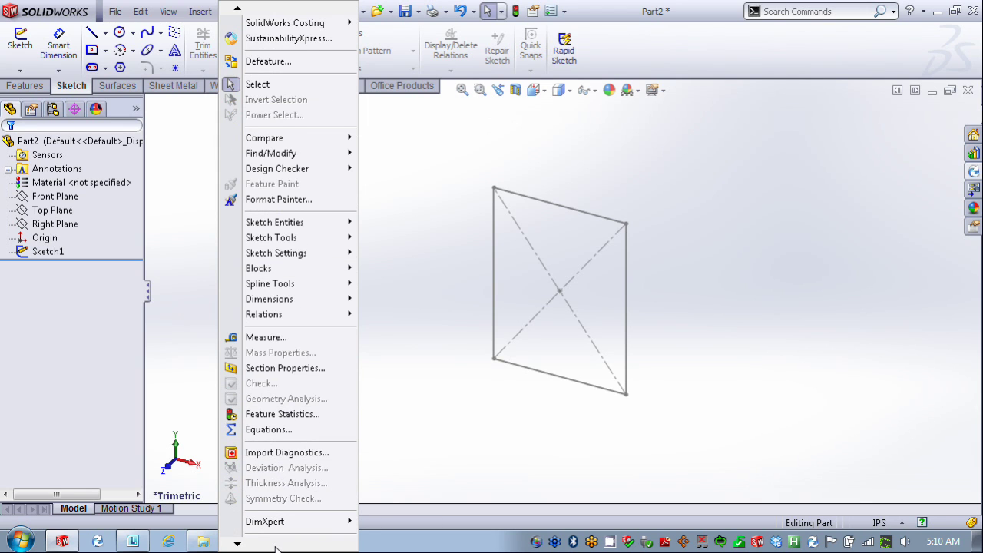
left_click(262, 499)
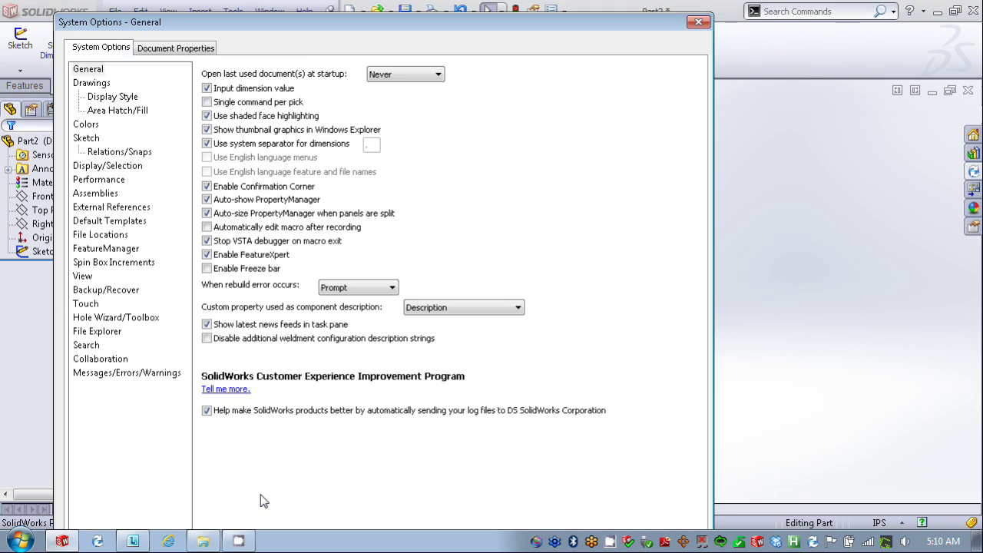
left_click(99, 234)
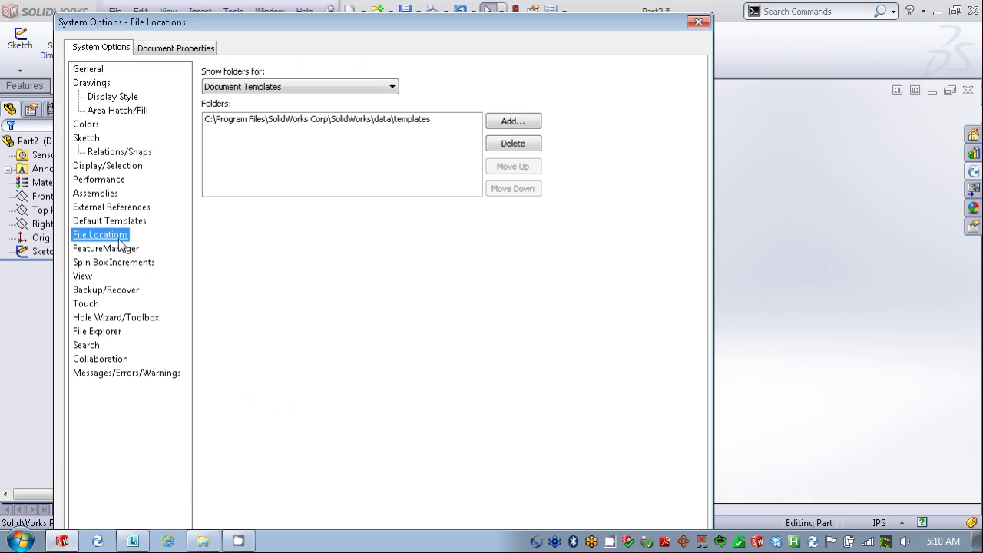
Display the Weldment Profiles folder path, then close Options and select Sketch1
left_click(293, 88)
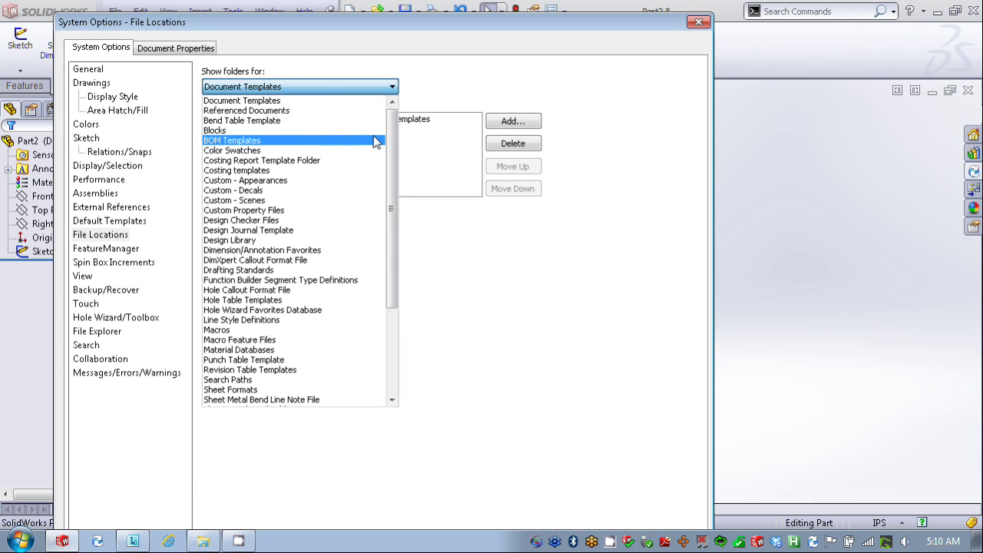
left_click(388, 152)
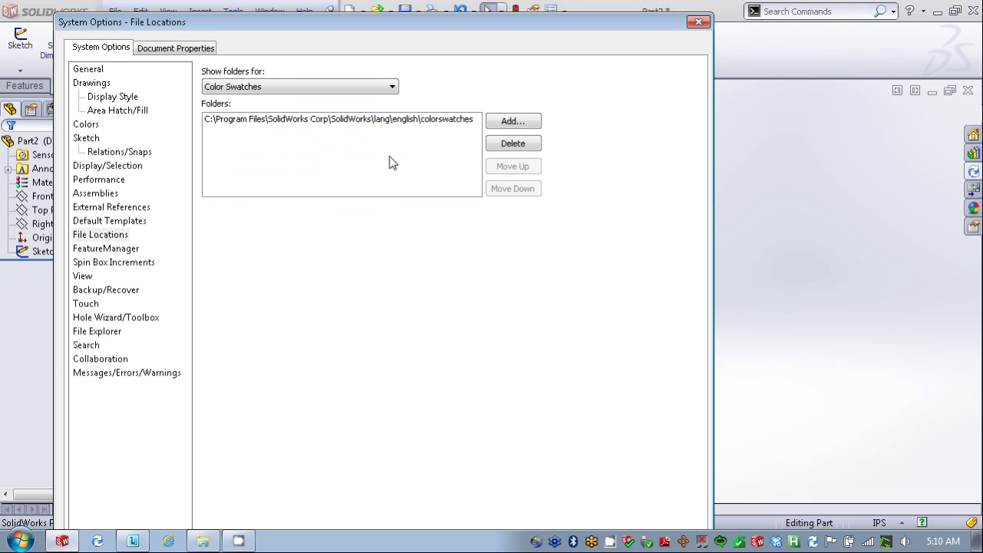
left_click(391, 86)
left_click_drag(390, 158, 392, 220)
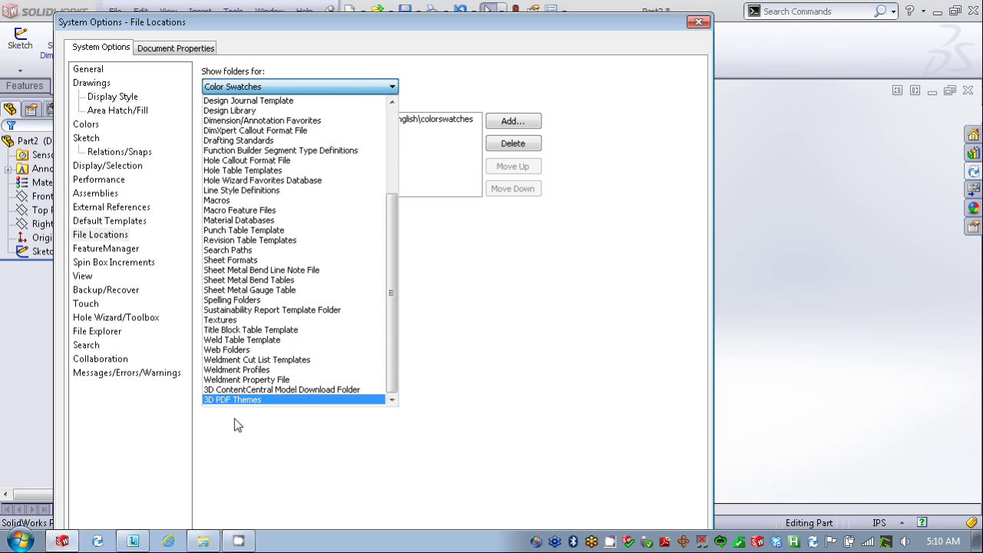
left_click(303, 368)
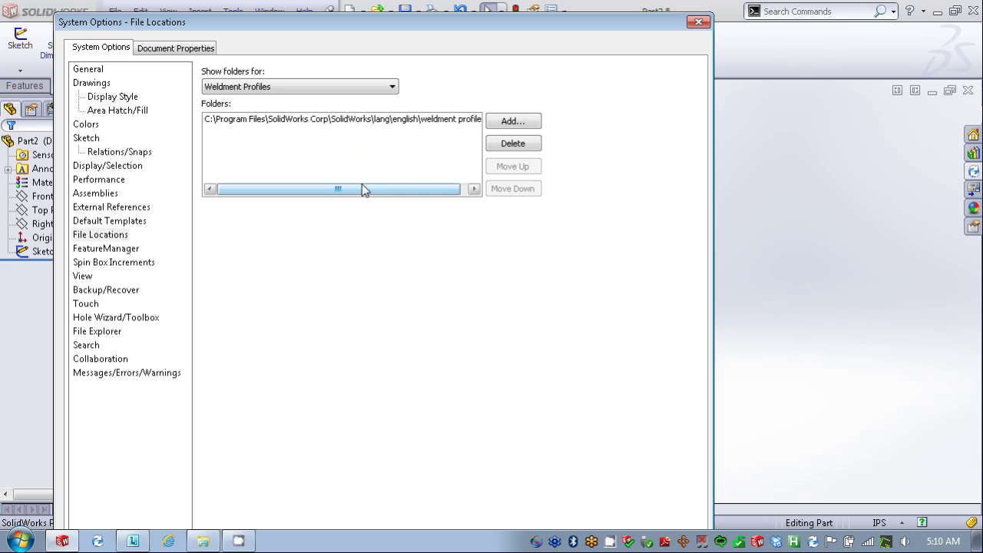
left_click_drag(361, 189, 391, 205)
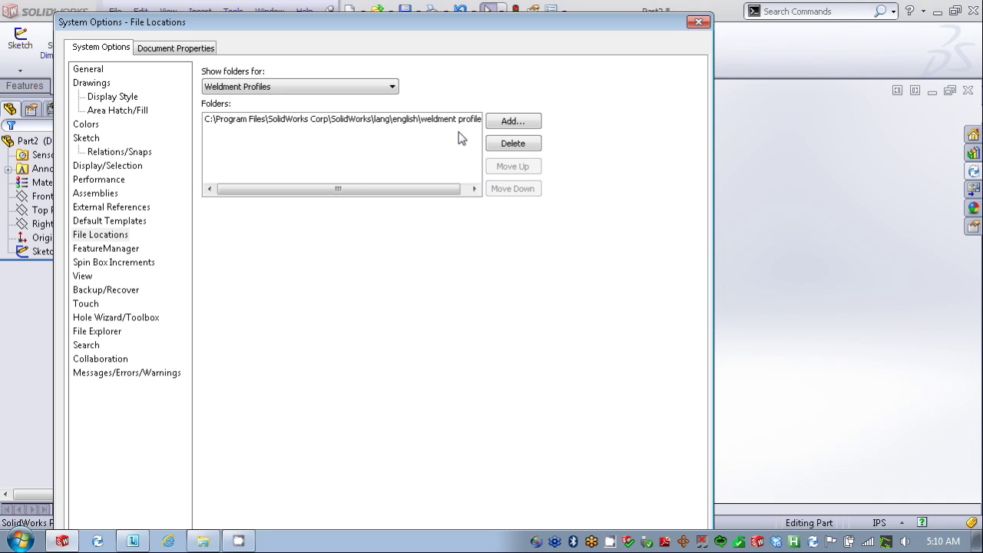
left_click(698, 23)
left_click(57, 255)
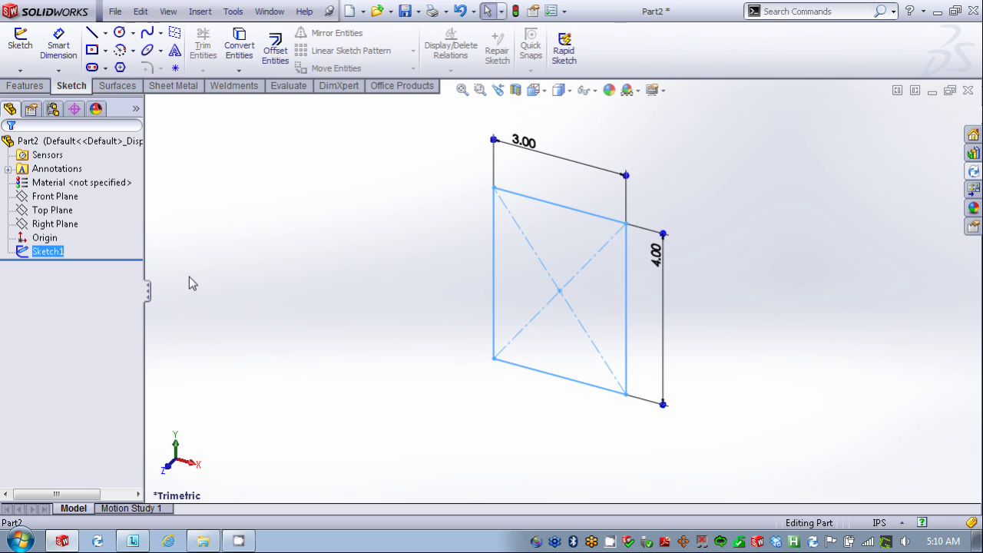
Open the File menu
left_click(116, 11)
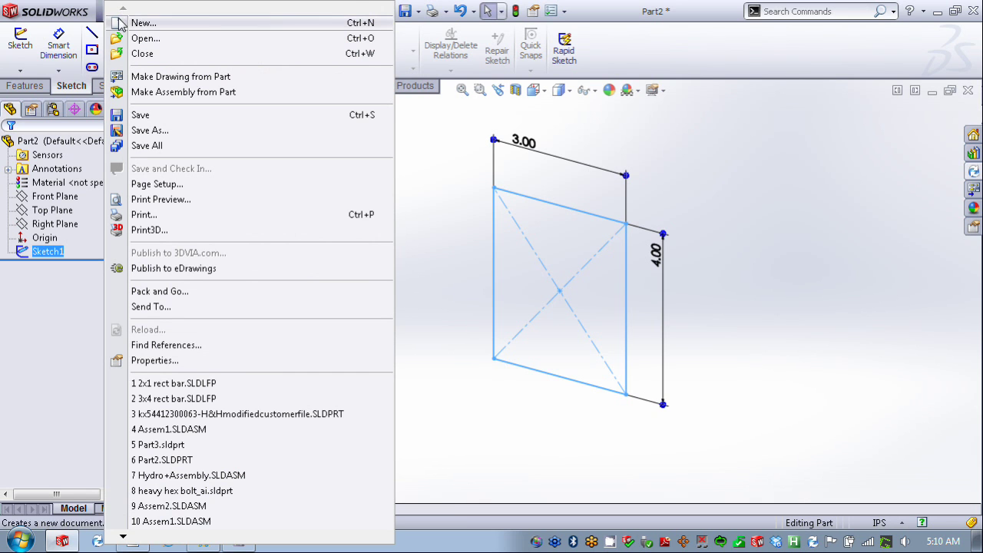
Start Save As with the file type set to Lib Feat Part (*.sldlfp)
left_click(156, 131)
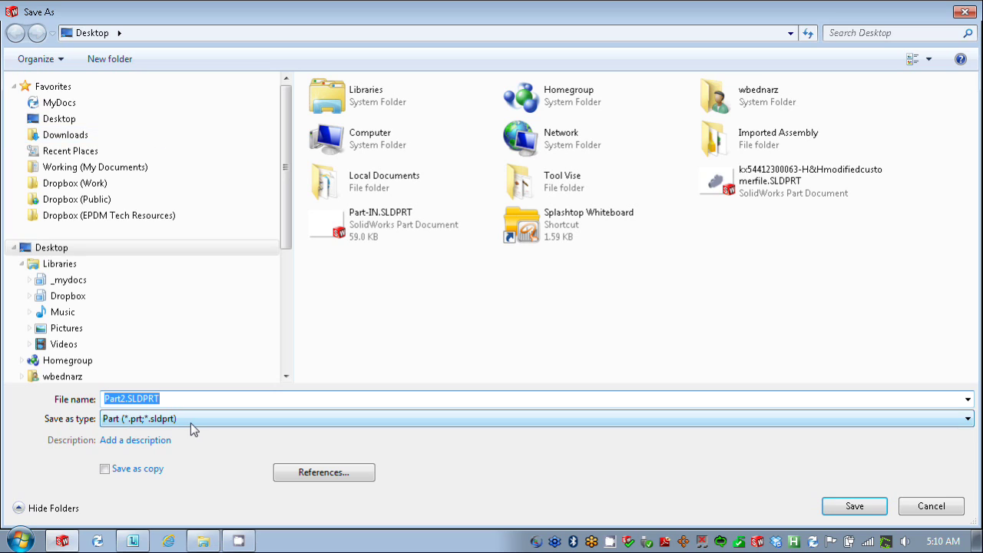
left_click(194, 419)
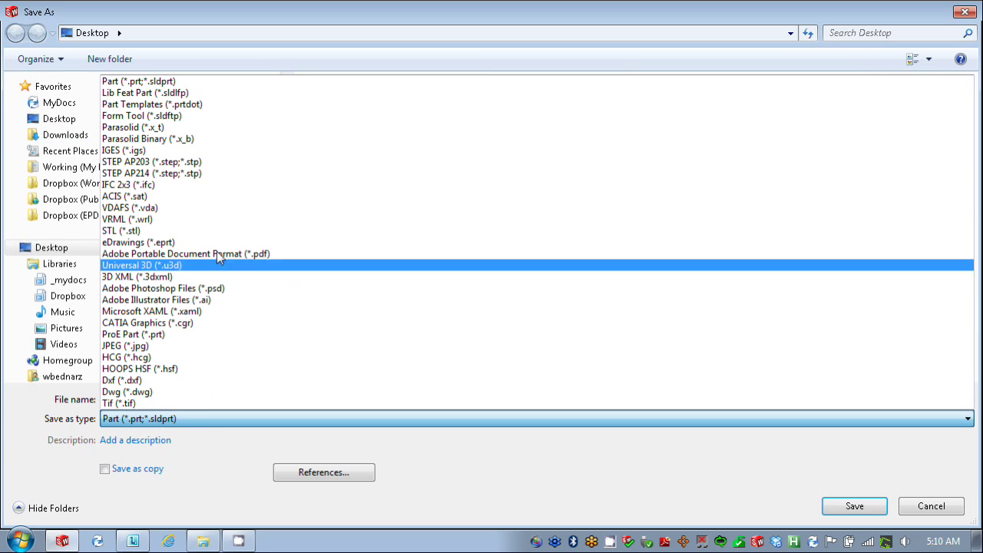
left_click(203, 96)
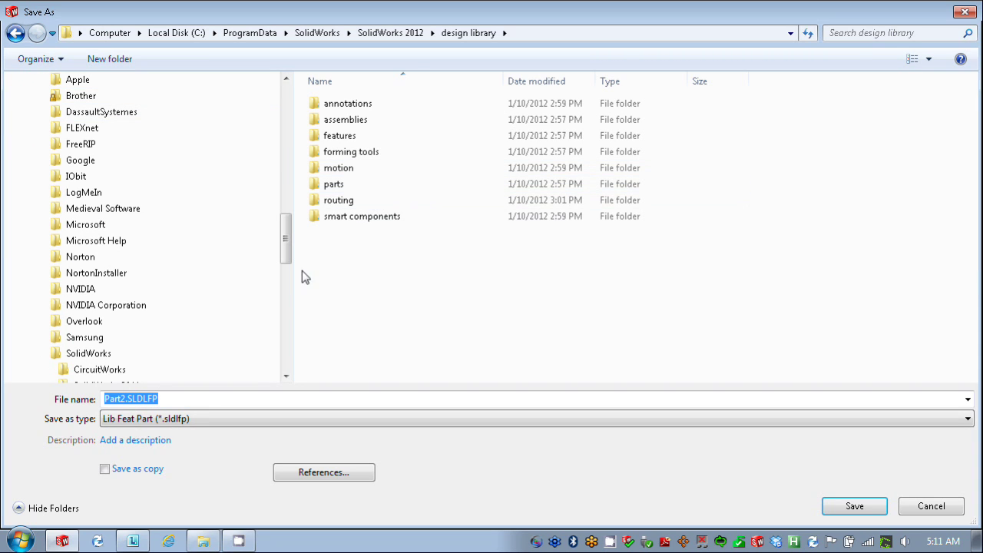
Browse the folder tree down through Program Files > SolidWorks Corp > SolidWorks > lang > english
left_click_drag(286, 256, 307, 332)
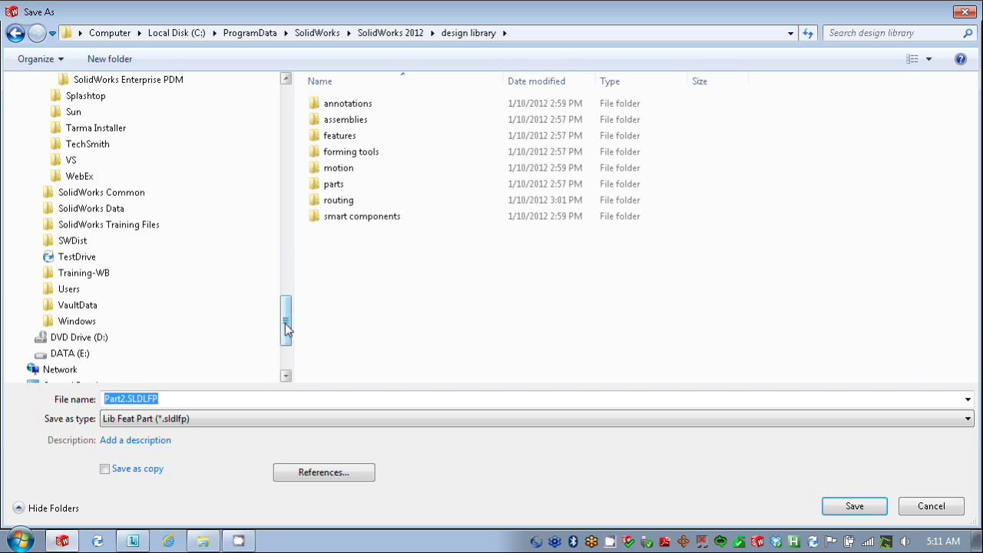
left_click_drag(290, 323, 316, 197)
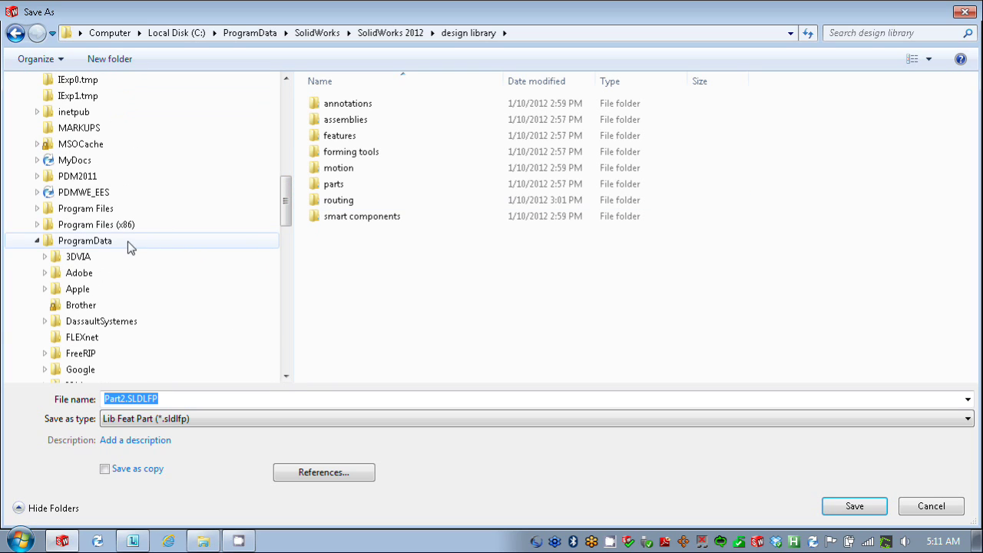
left_click(38, 208)
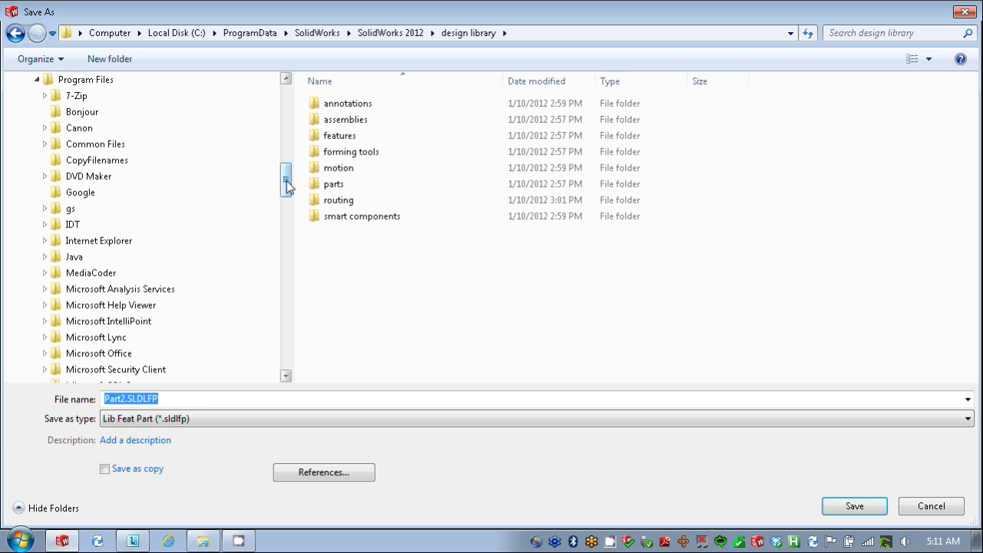
left_click_drag(285, 184, 285, 213)
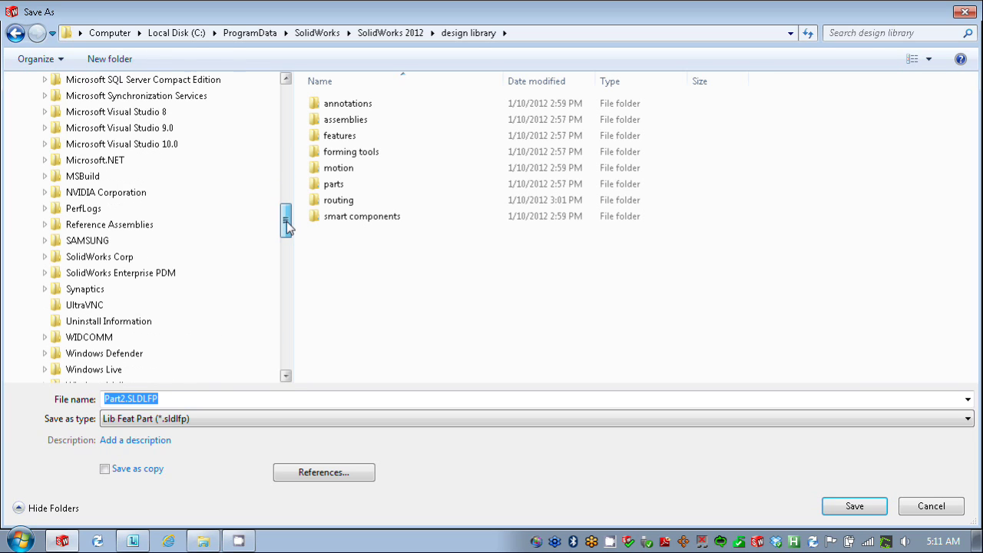
left_click(44, 256)
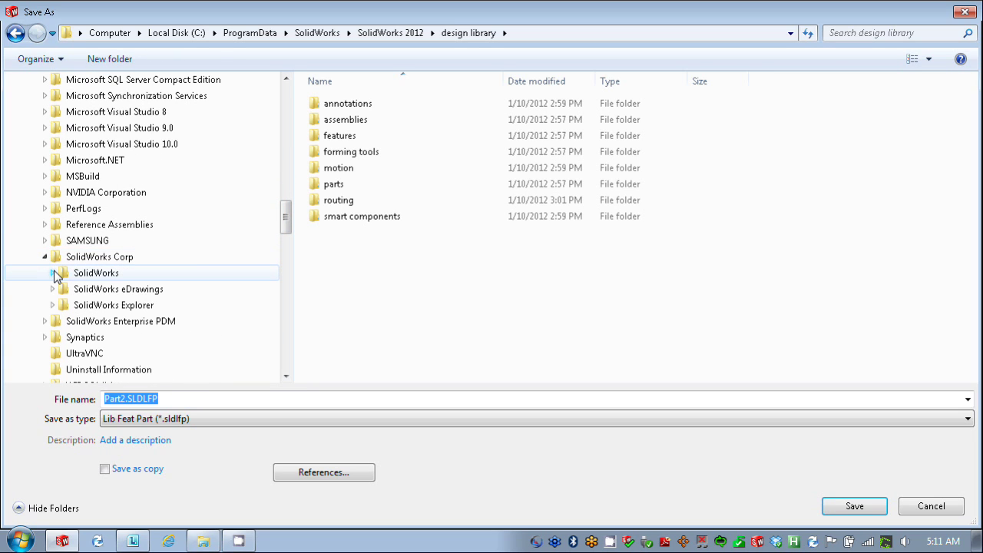
left_click(53, 273)
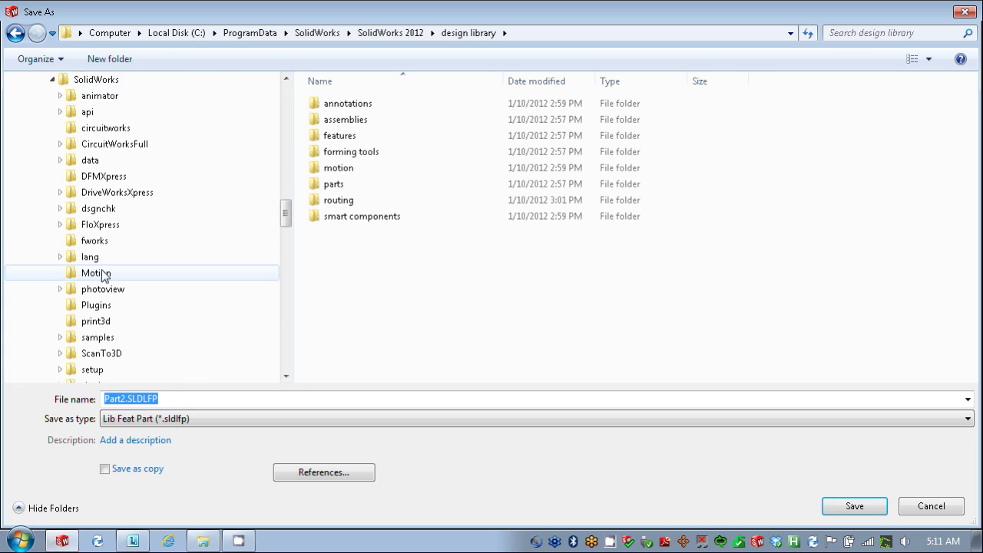
left_click(60, 259)
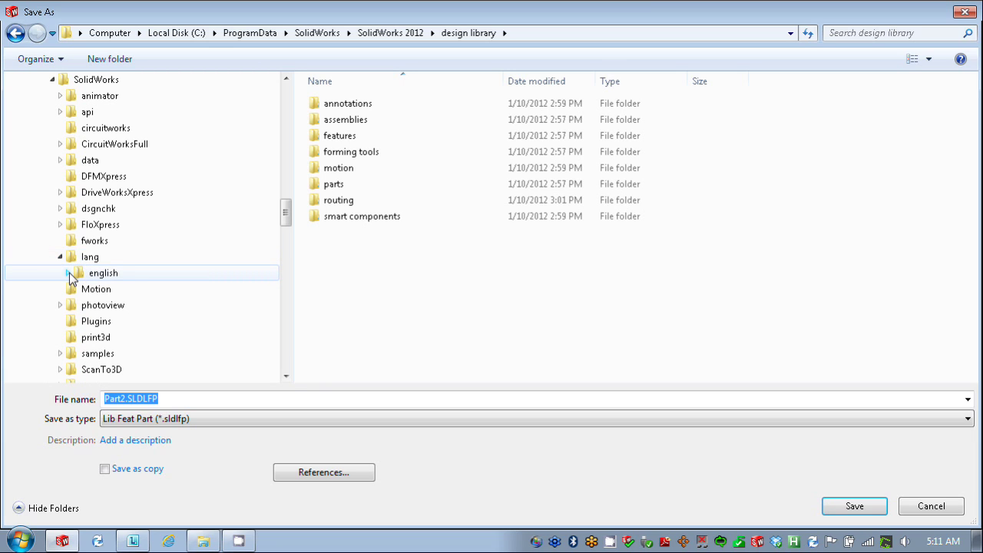
left_click(69, 274)
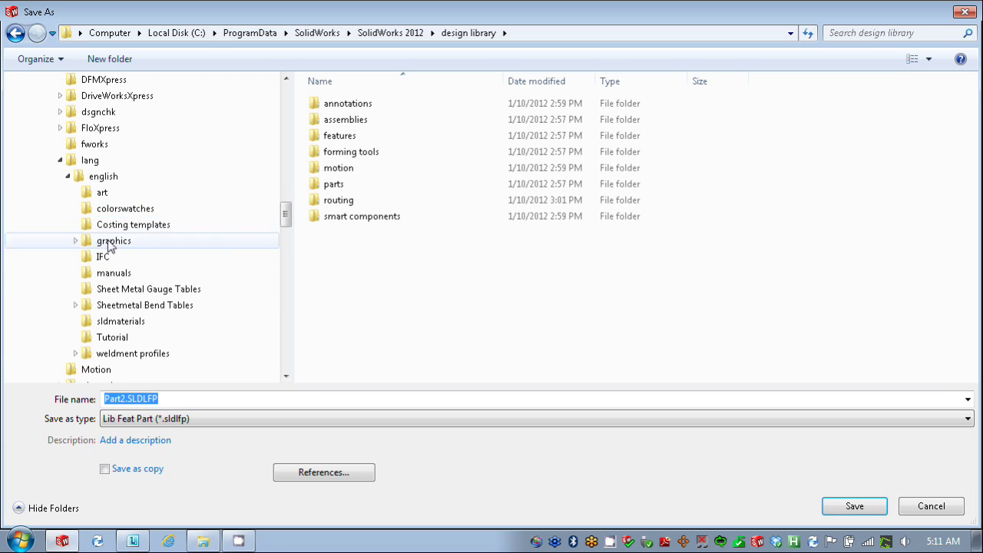
Open the weldment profiles\ansi inch folder and show its full path
left_click(120, 356)
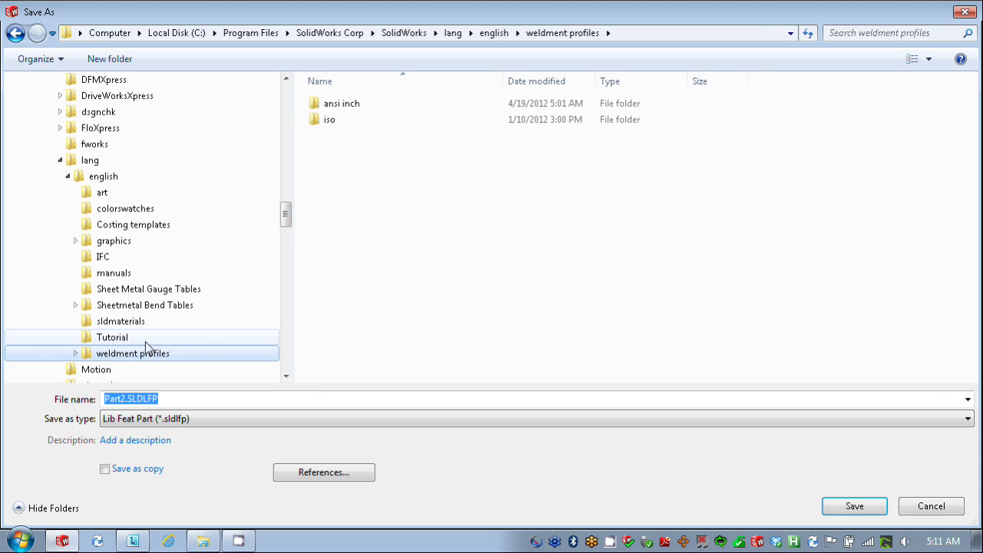
left_click(347, 107)
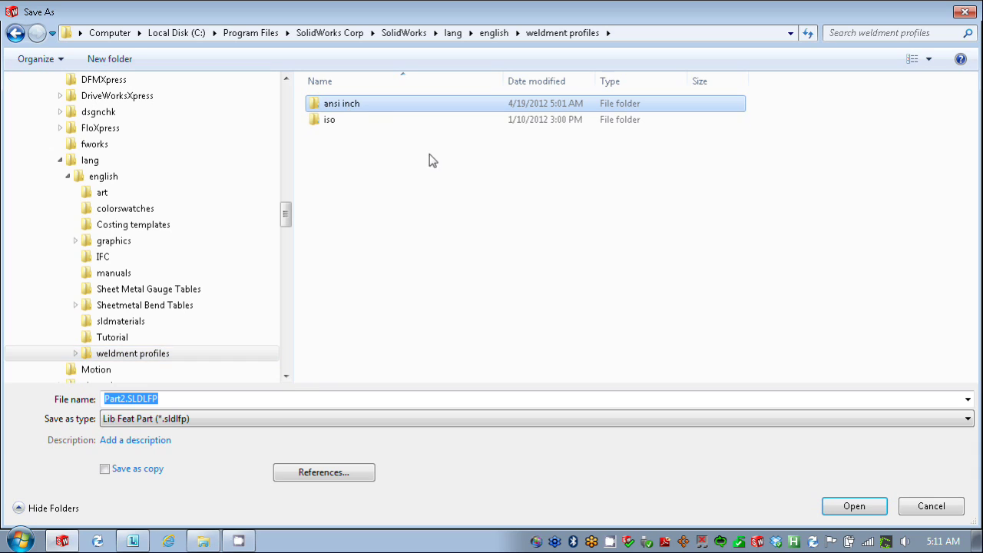
double_click(358, 104)
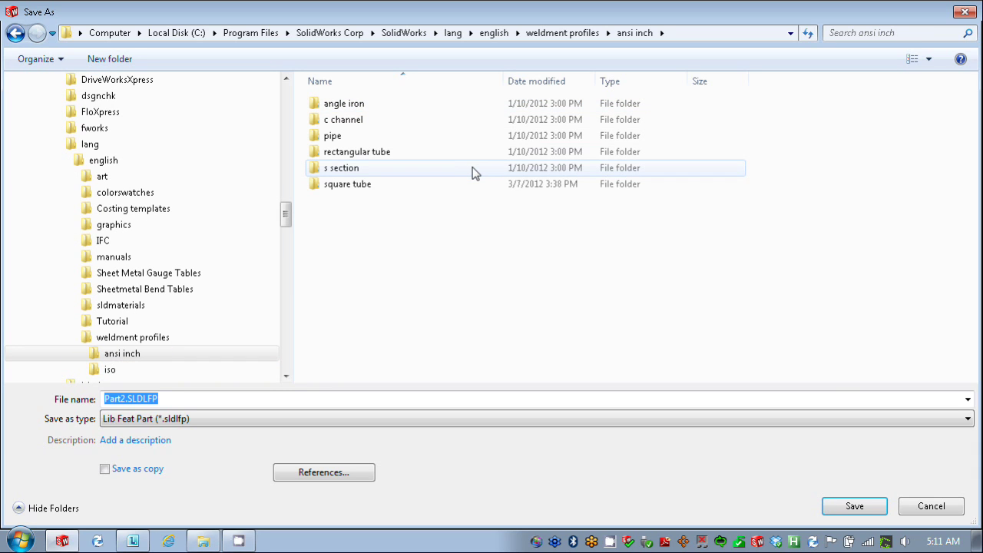
left_click(699, 35)
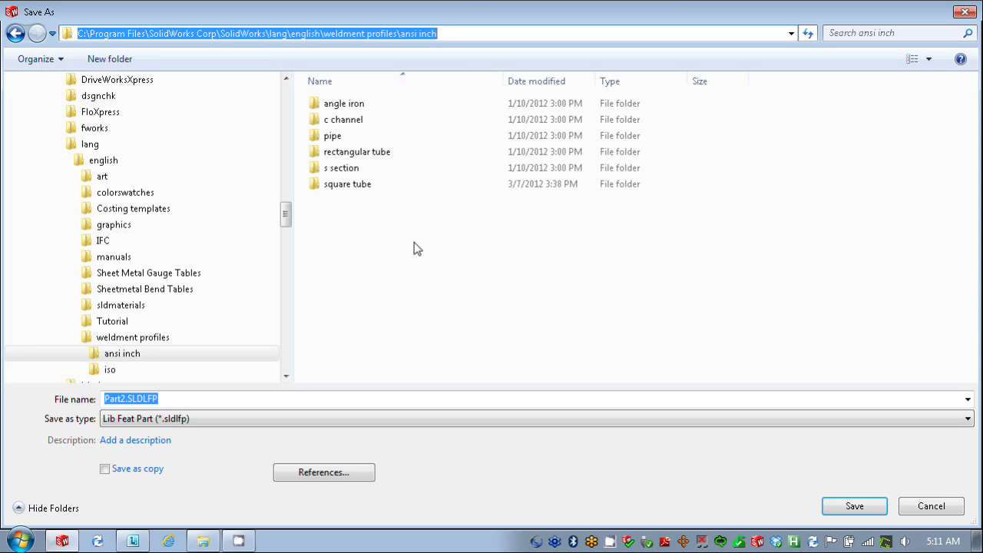
Create a new folder 'rectangular bar stock' inside ansi inch and open it
right_click(342, 222)
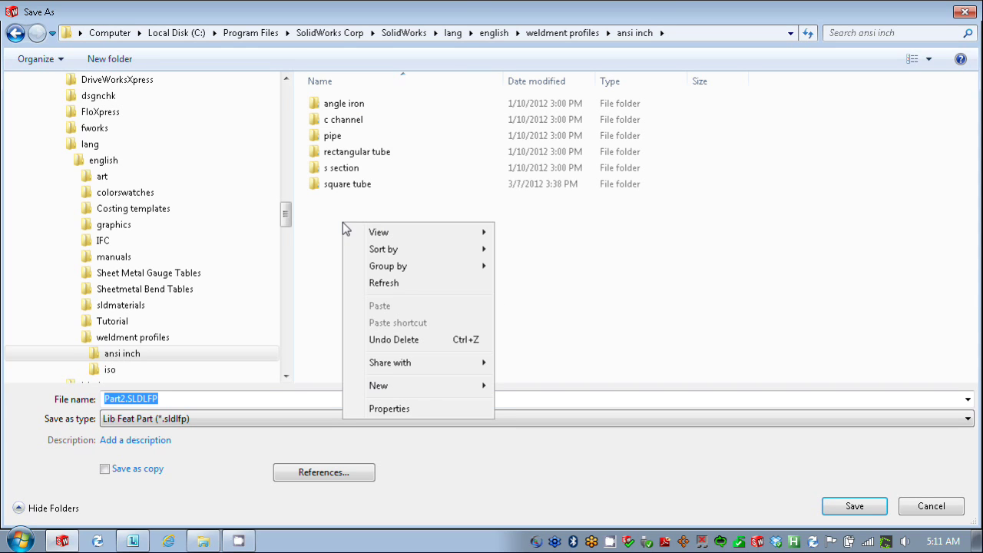
mouse_move(423, 386)
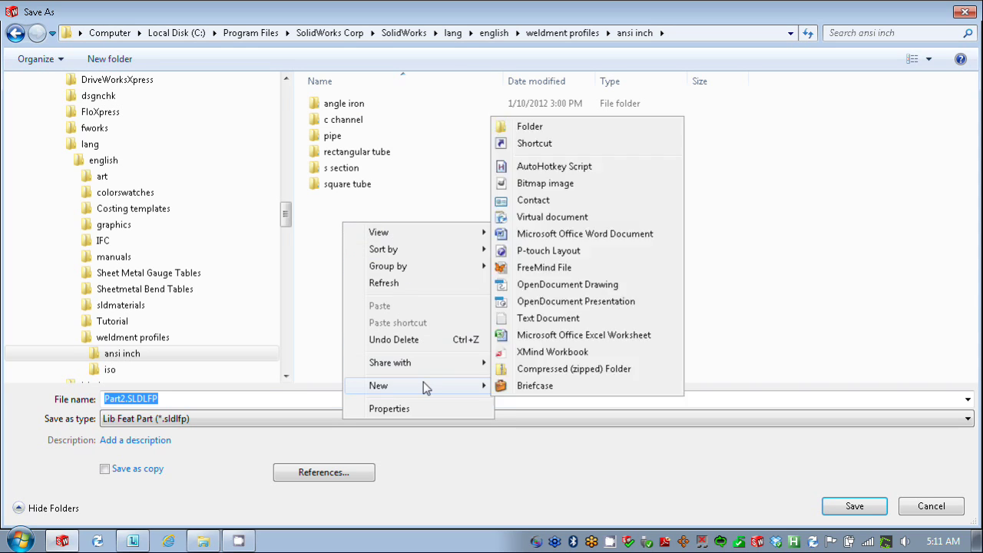
left_click(553, 127)
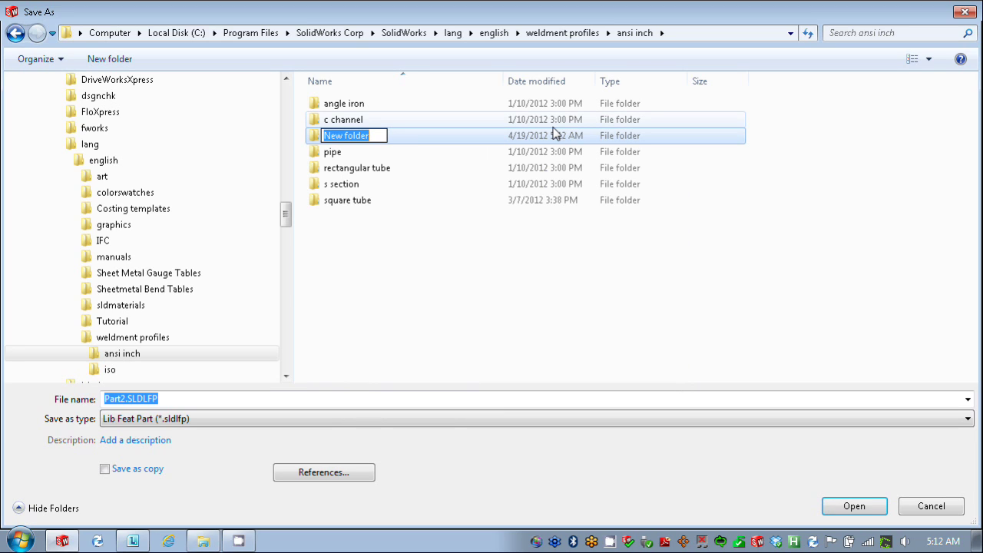
type("recta")
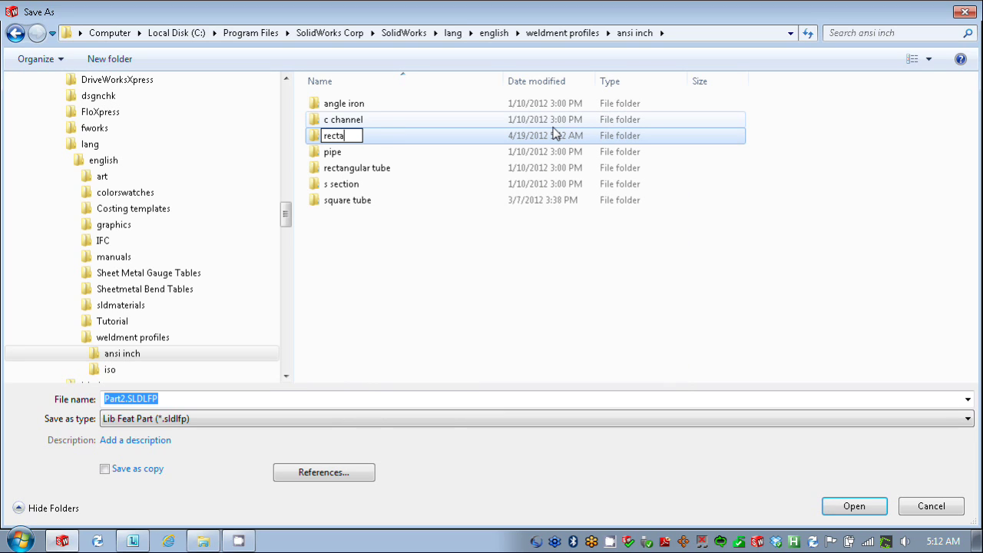
type("ngular bar st")
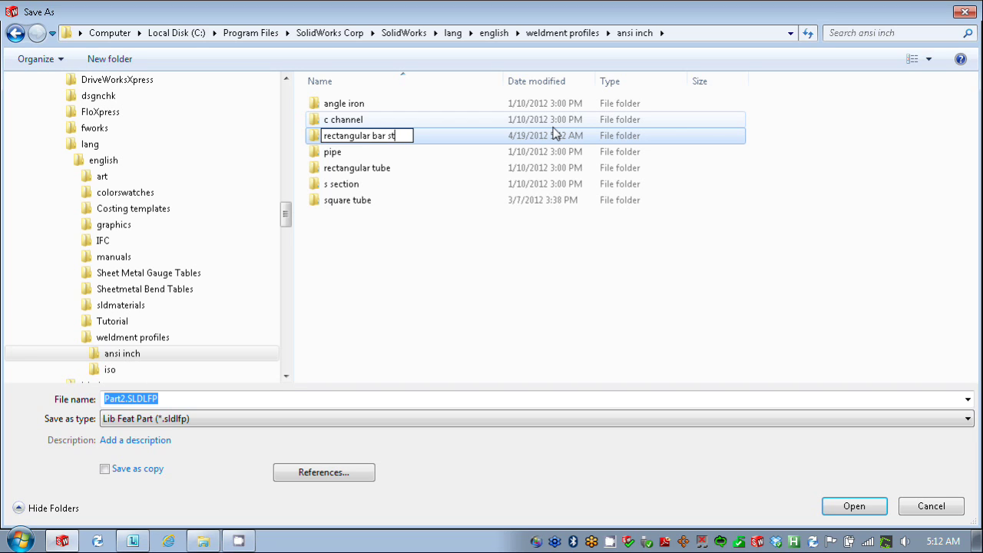
type("ock")
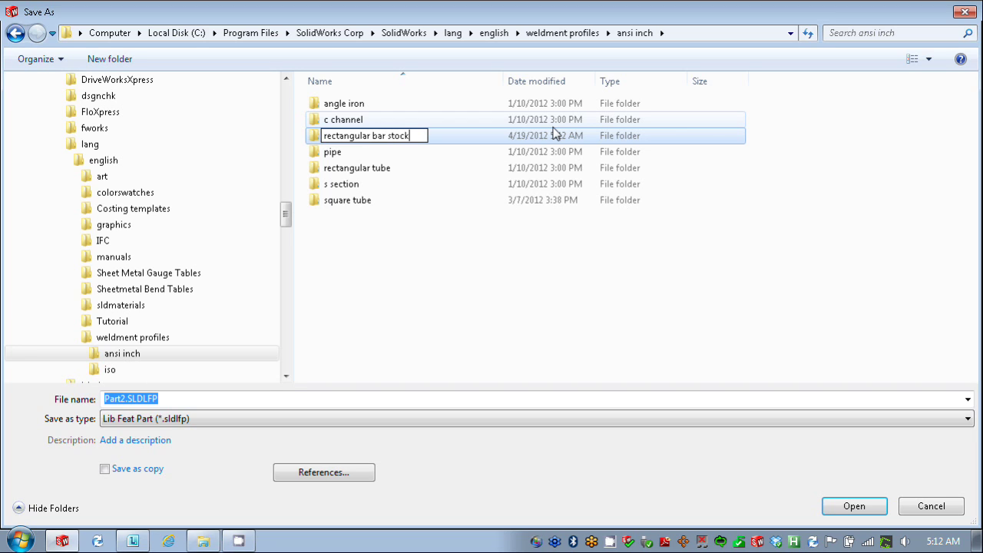
left_click(404, 232)
left_click(362, 152)
double_click(363, 152)
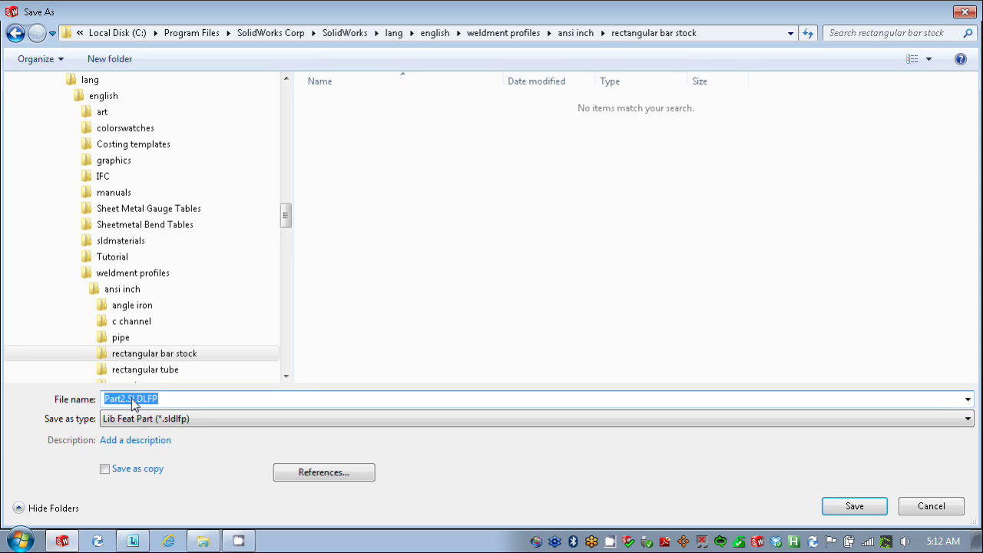
Save the profile there as '3x4 Bar Stock'
type("3x4 Bar Stock")
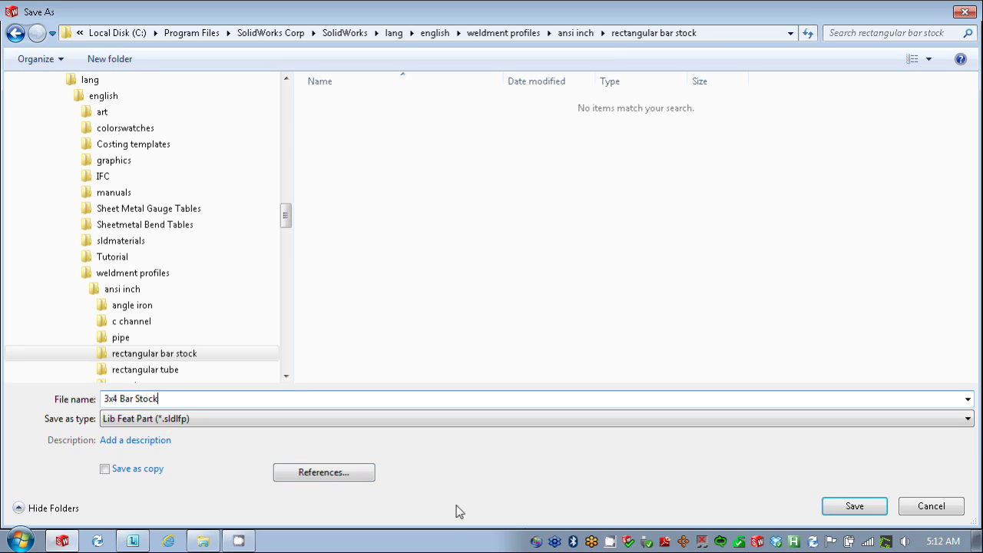
left_click(877, 508)
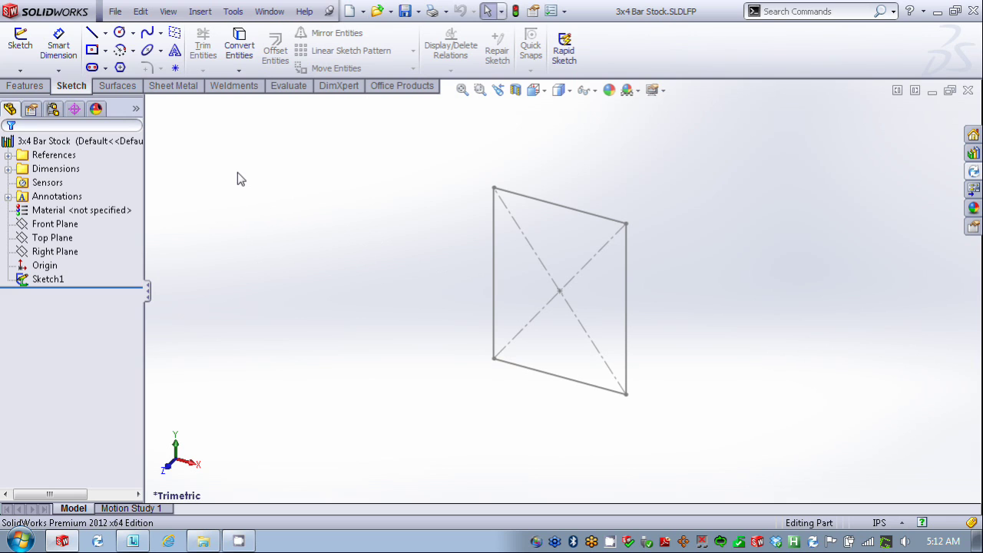
left_click(115, 11)
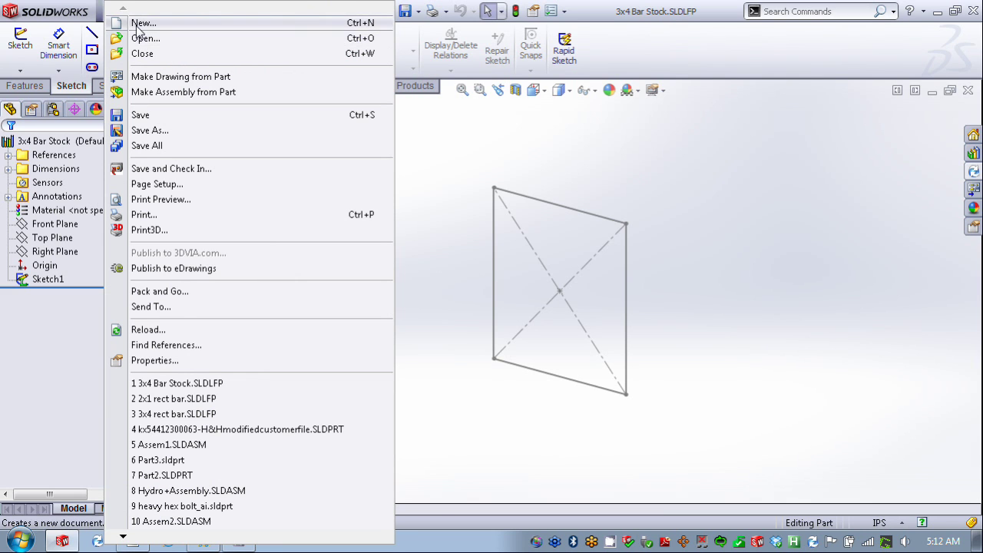
Create another new part from the Part template
left_click(142, 23)
left_click(305, 221)
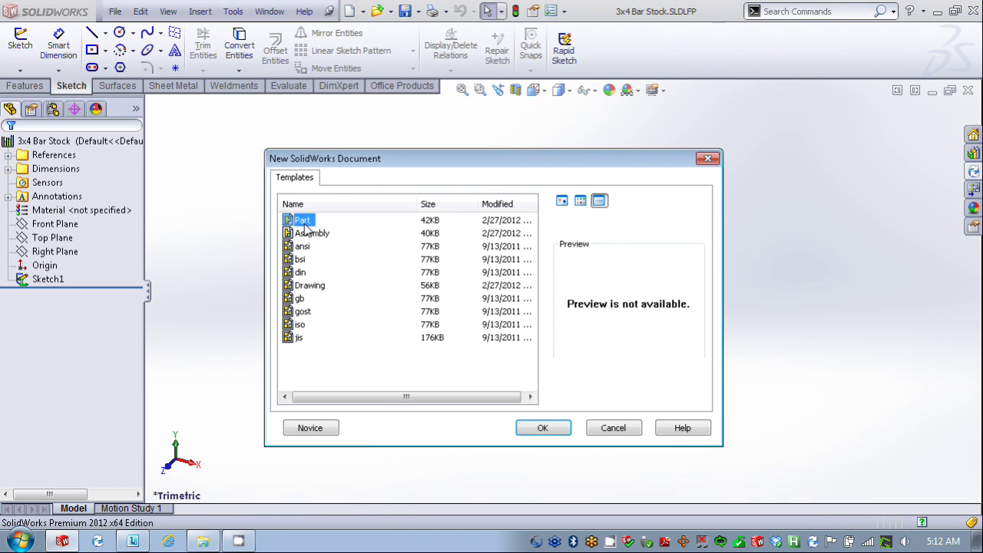
double_click(305, 222)
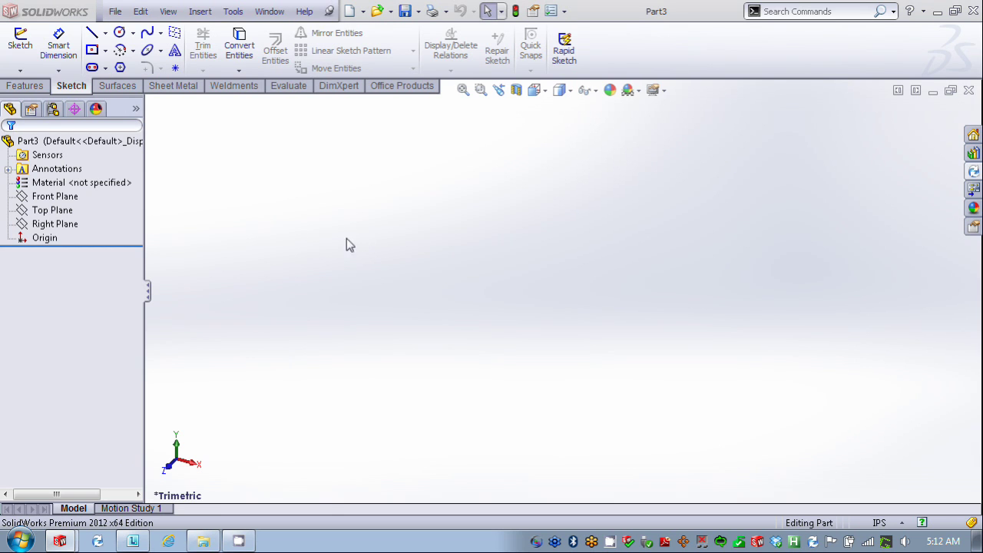
Sketch a vertical line on the Front Plane joined at its top to a line sloping down right
left_click(93, 32)
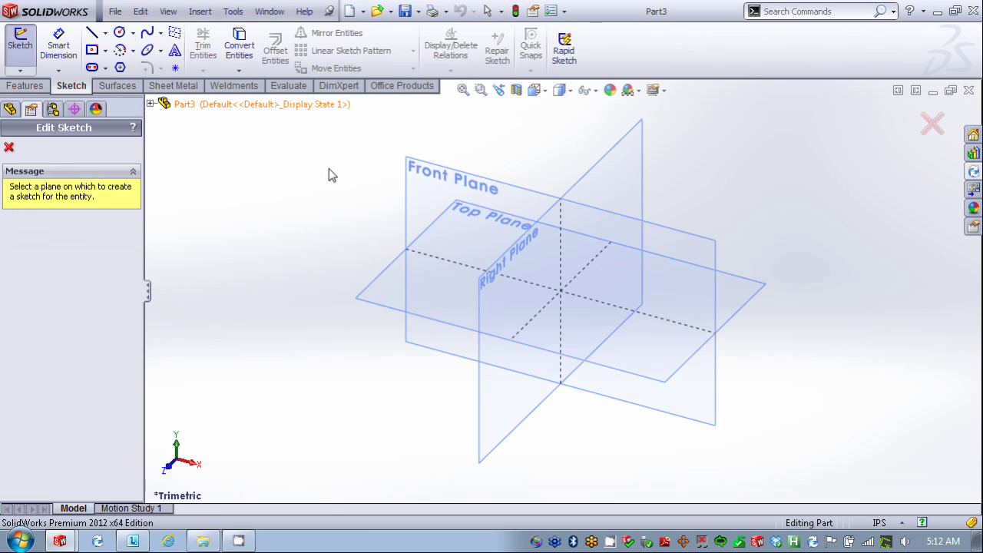
left_click(409, 196)
left_click(412, 475)
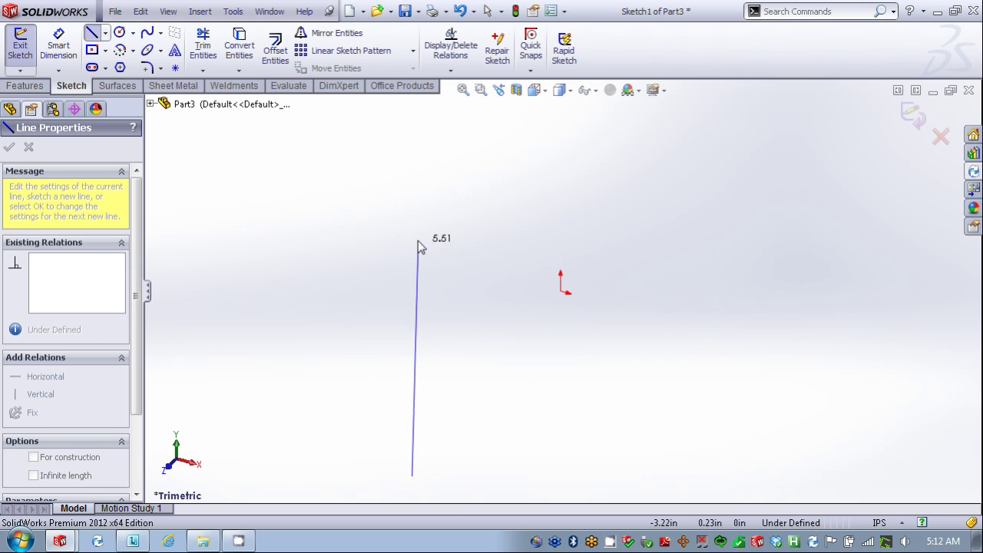
left_click(414, 163)
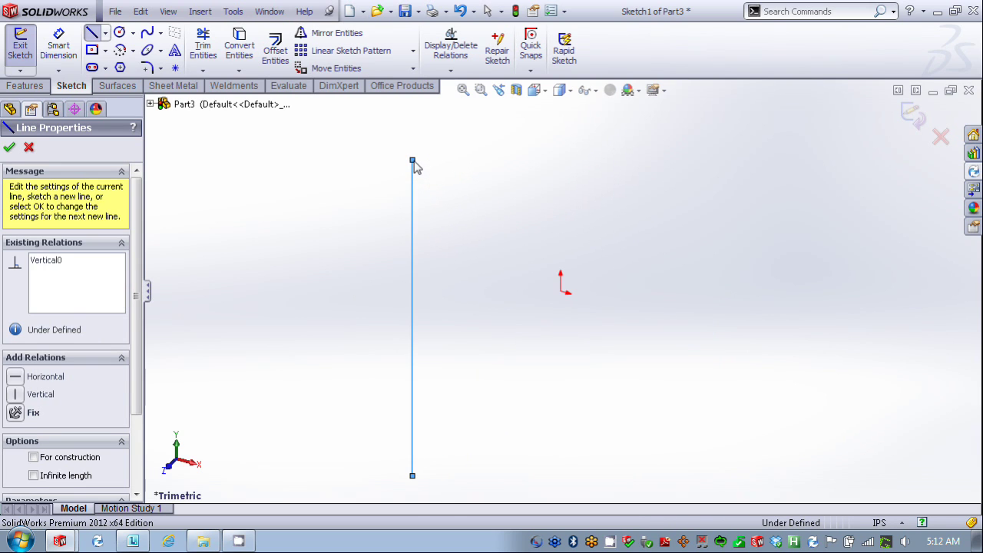
left_click(761, 258)
right_click(730, 326)
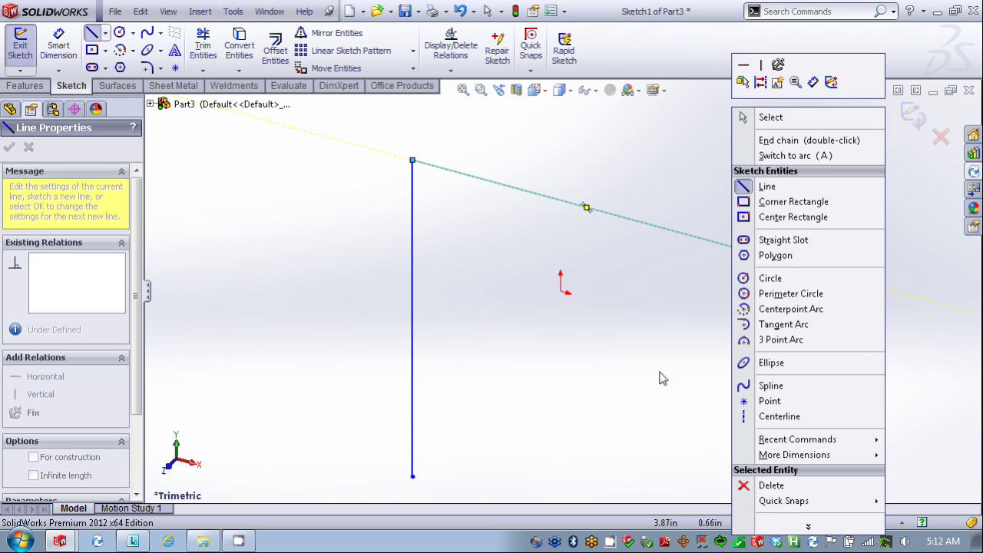
key("Escape")
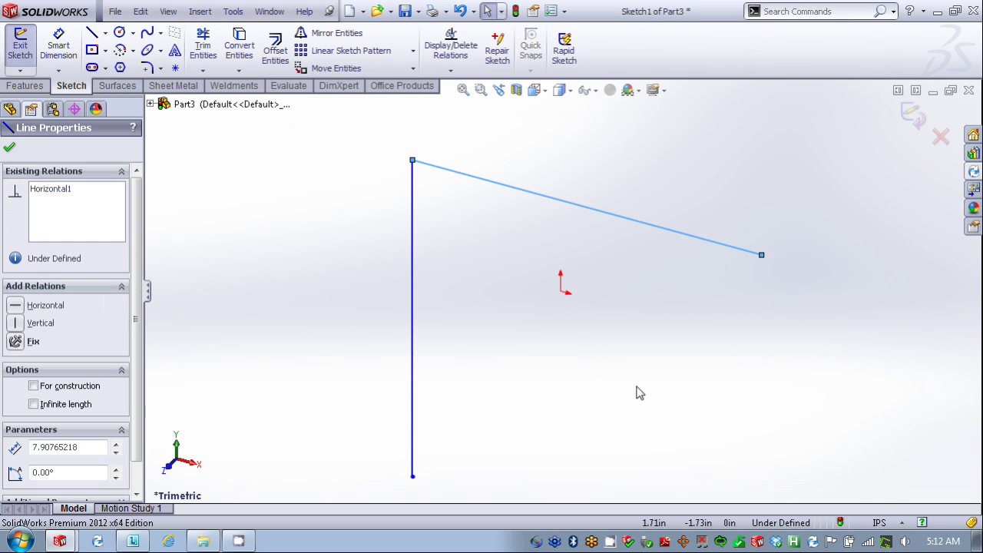
left_click(251, 88)
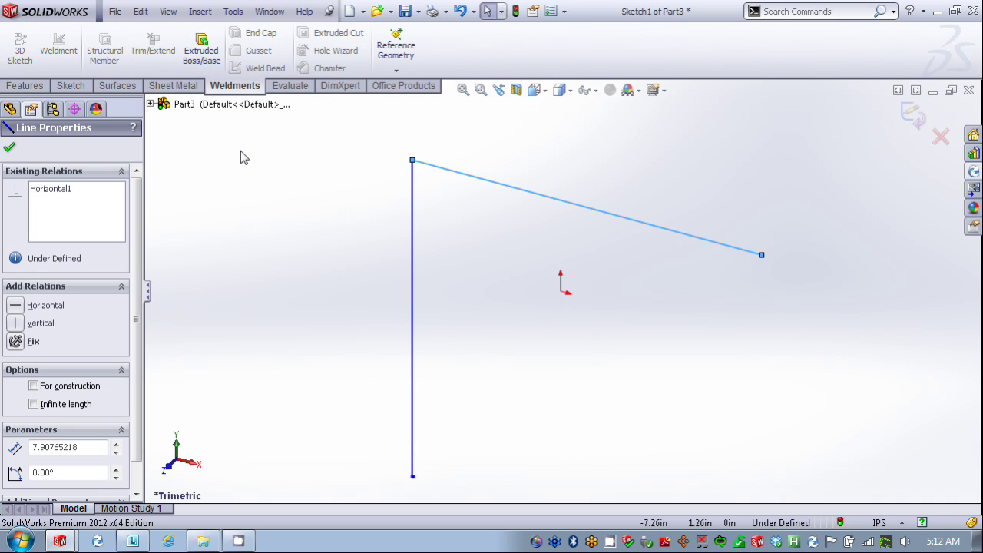
left_click(9, 149)
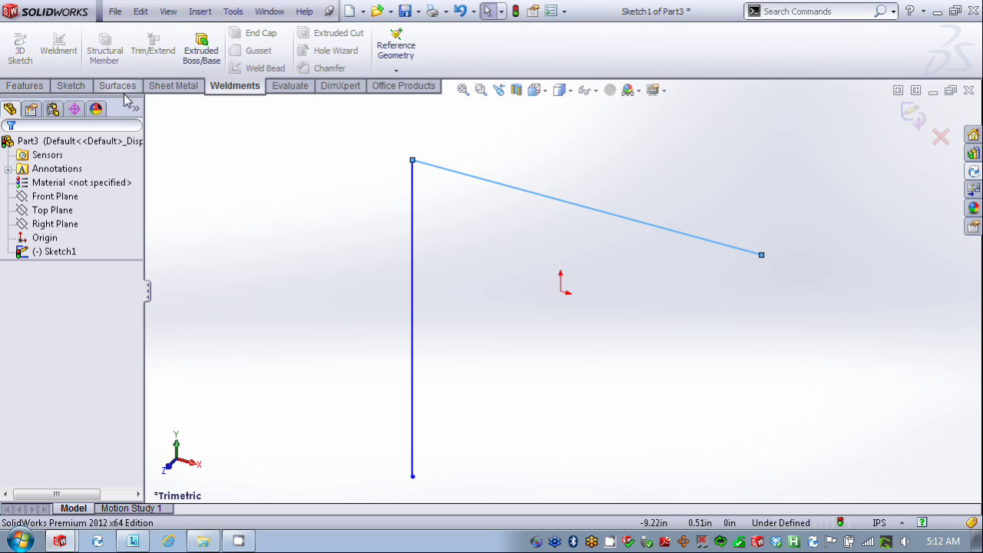
Exit the sketch and start a Structural Member with ansi inch, rectangular bar stock, 3x4 Bar Stock
left_click(902, 117)
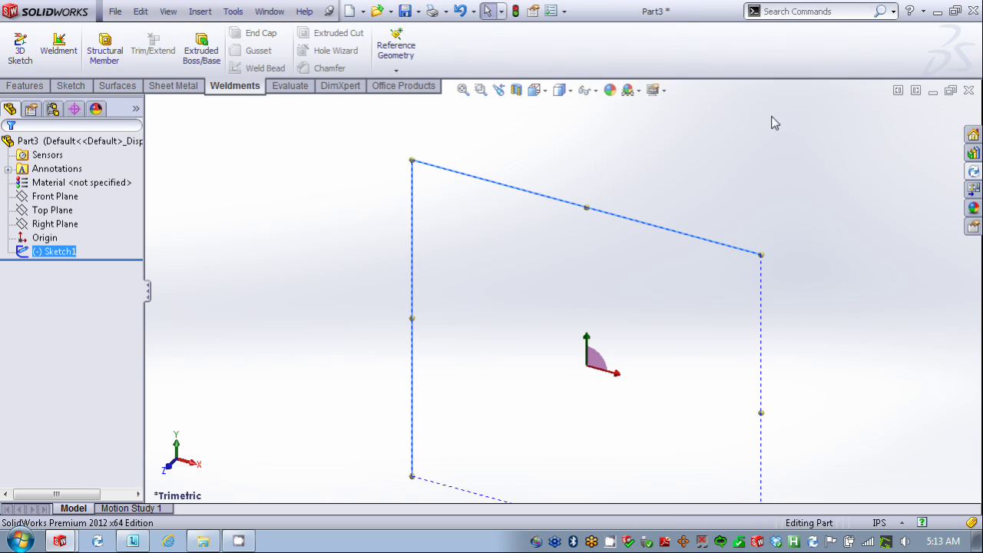
left_click(105, 51)
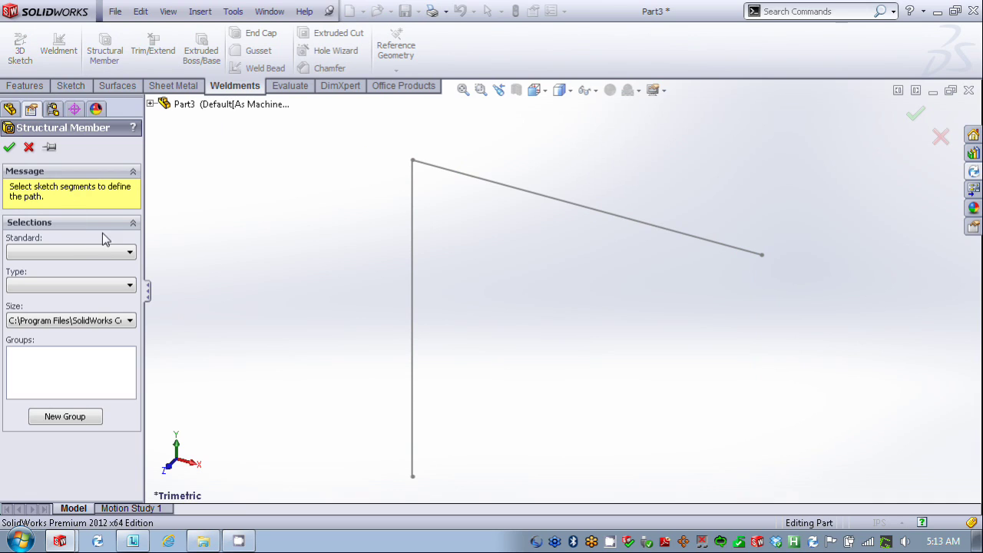
left_click(130, 252)
left_click(115, 265)
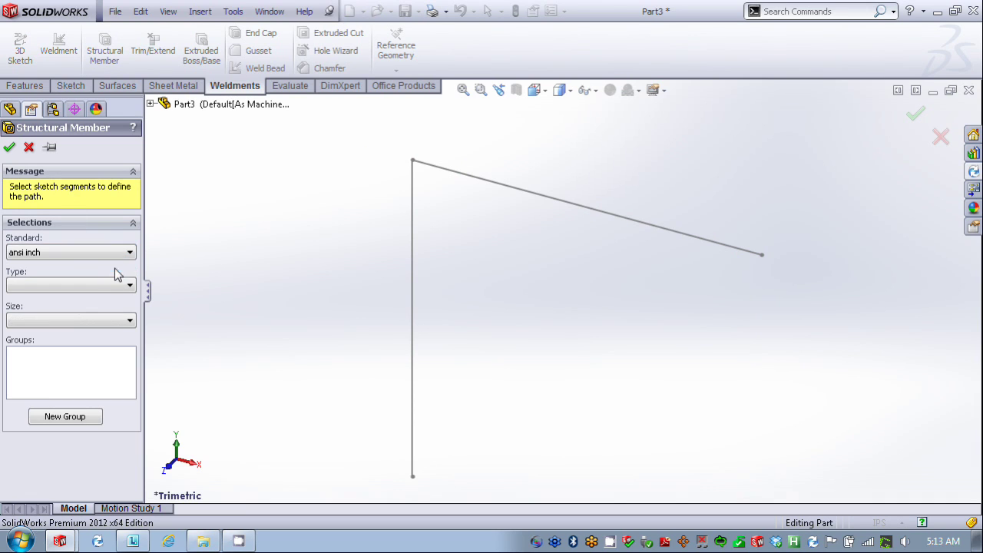
left_click(114, 285)
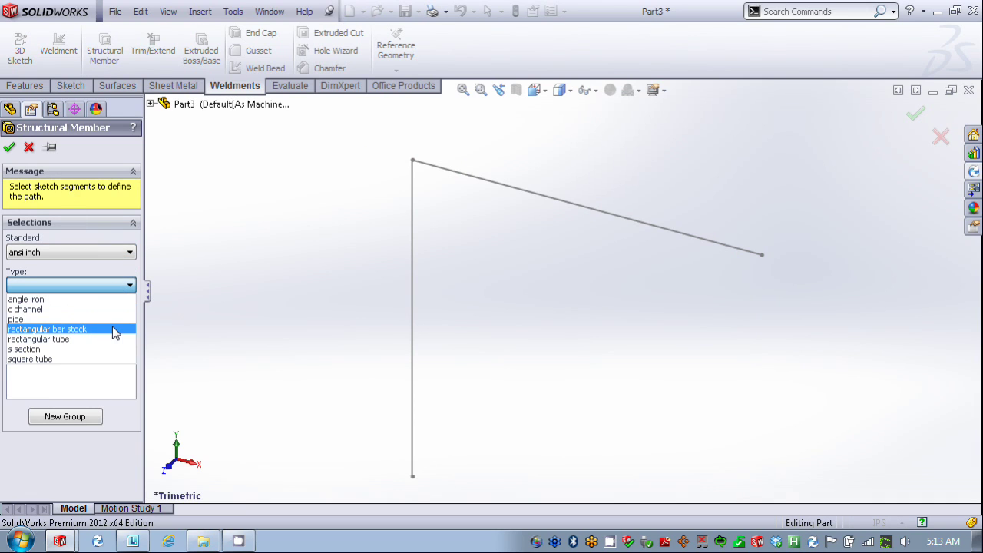
left_click(100, 330)
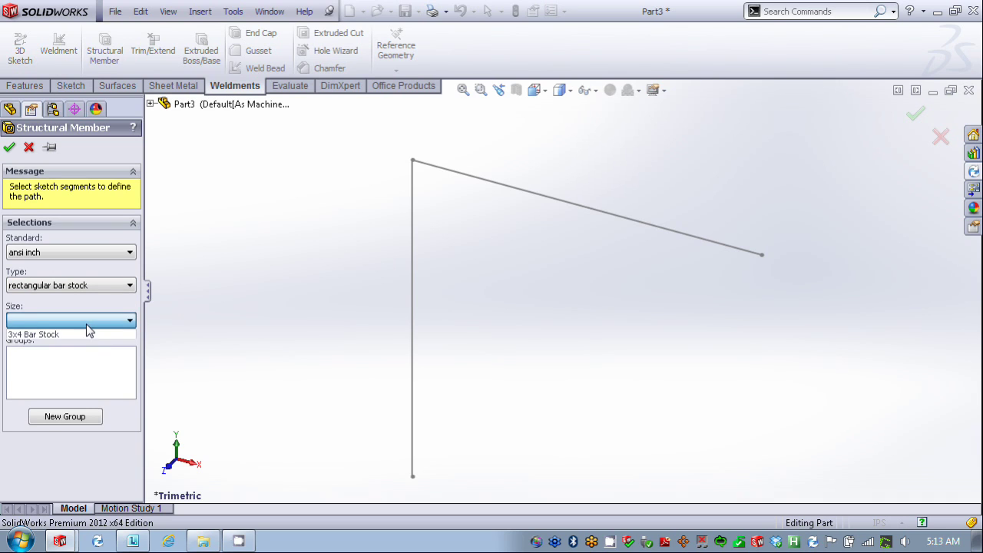
left_click(46, 335)
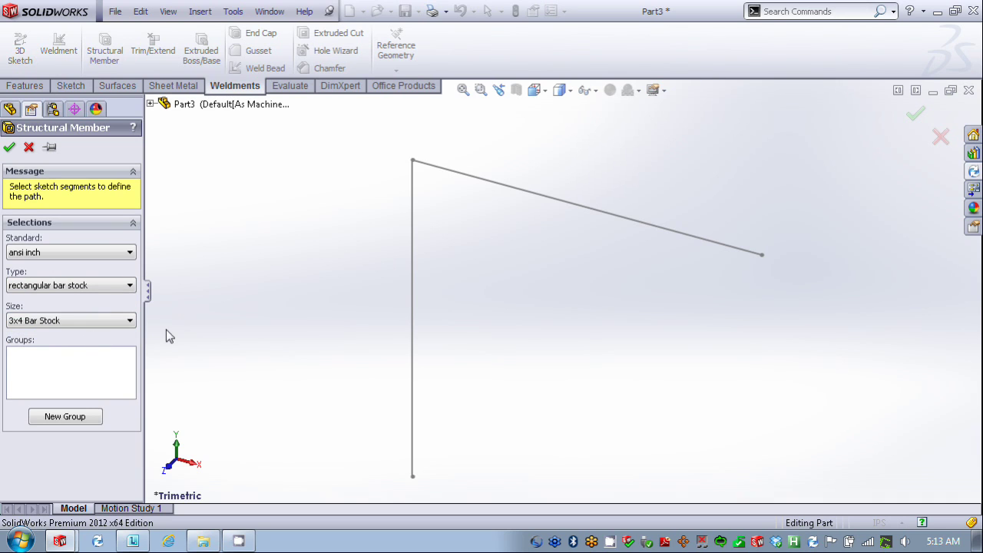
Run the member along the vertical and sloped lines, fit the view, and return to the profile document
left_click(414, 333)
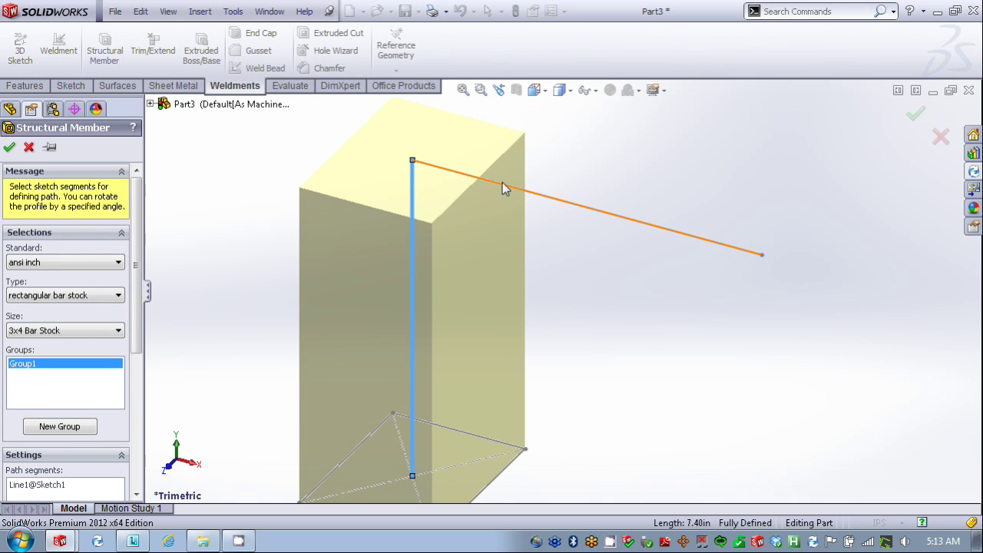
left_click(507, 187)
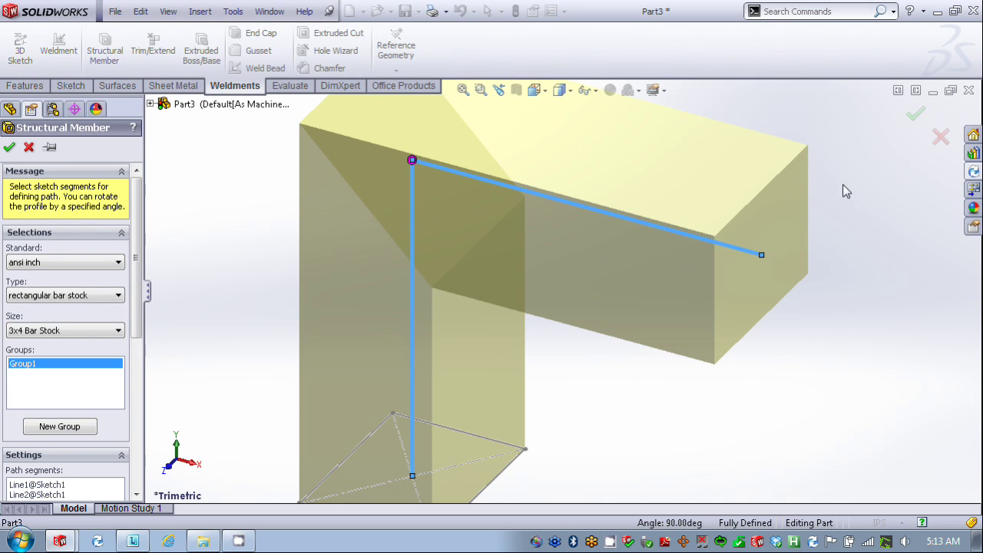
left_click(916, 114)
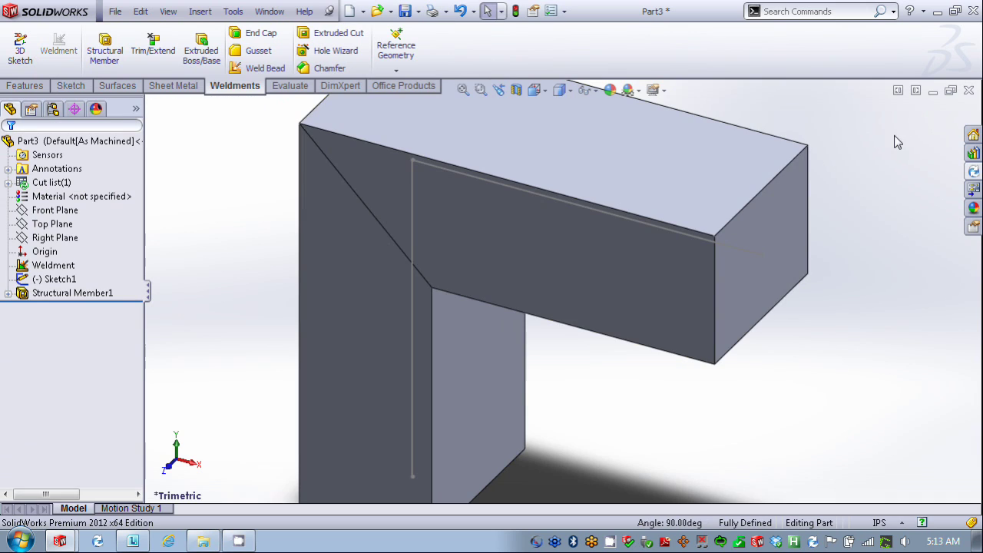
key("f")
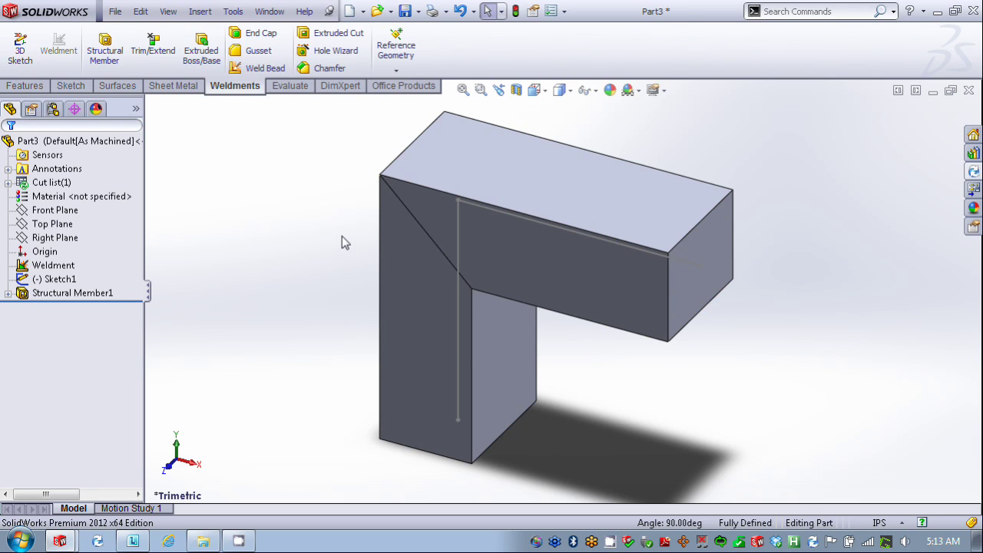
key("ctrl+Tab")
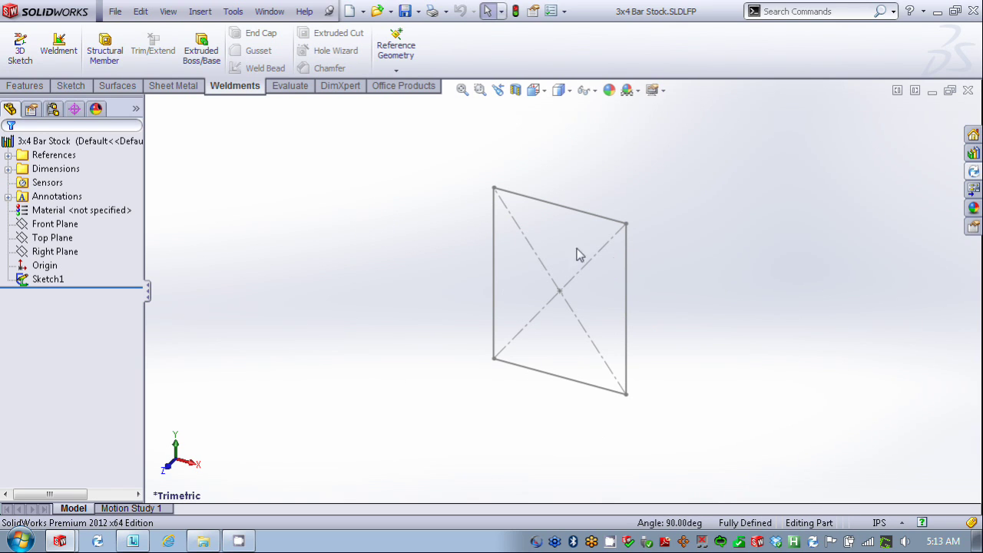